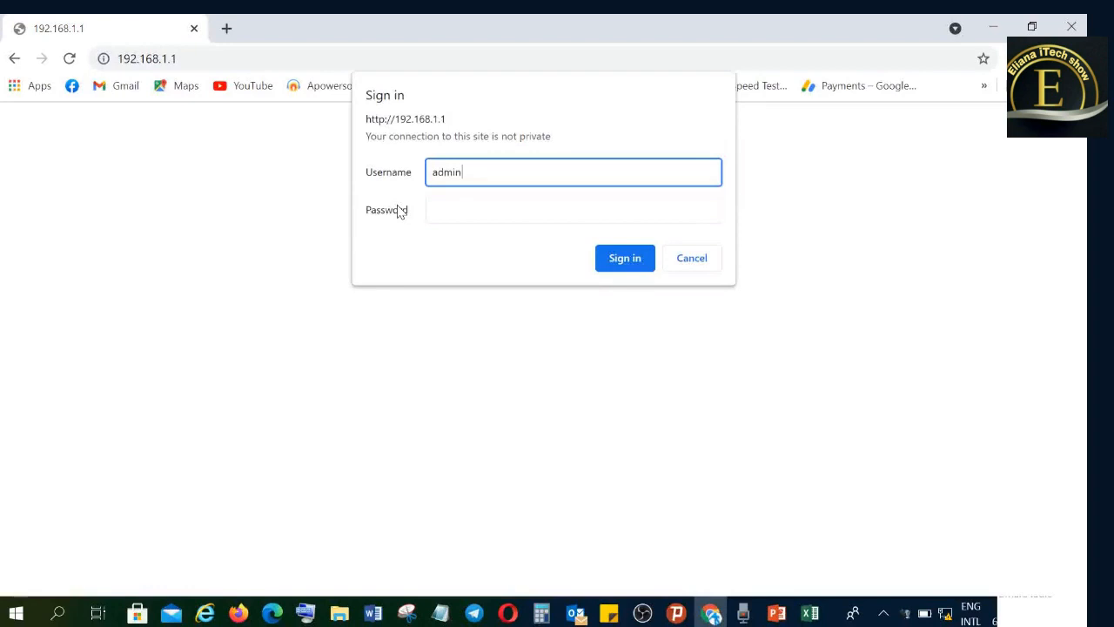
- Enter the router's account password and sign in to 192.168.1.1 as admin
left_click(436, 215)
type("•••")
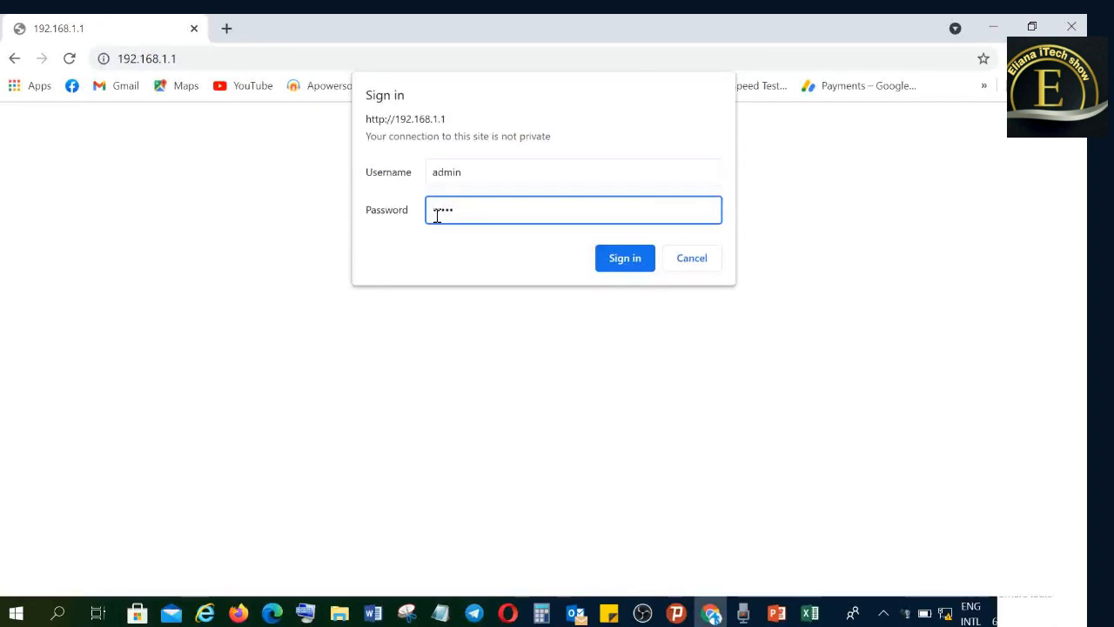
left_click(624, 261)
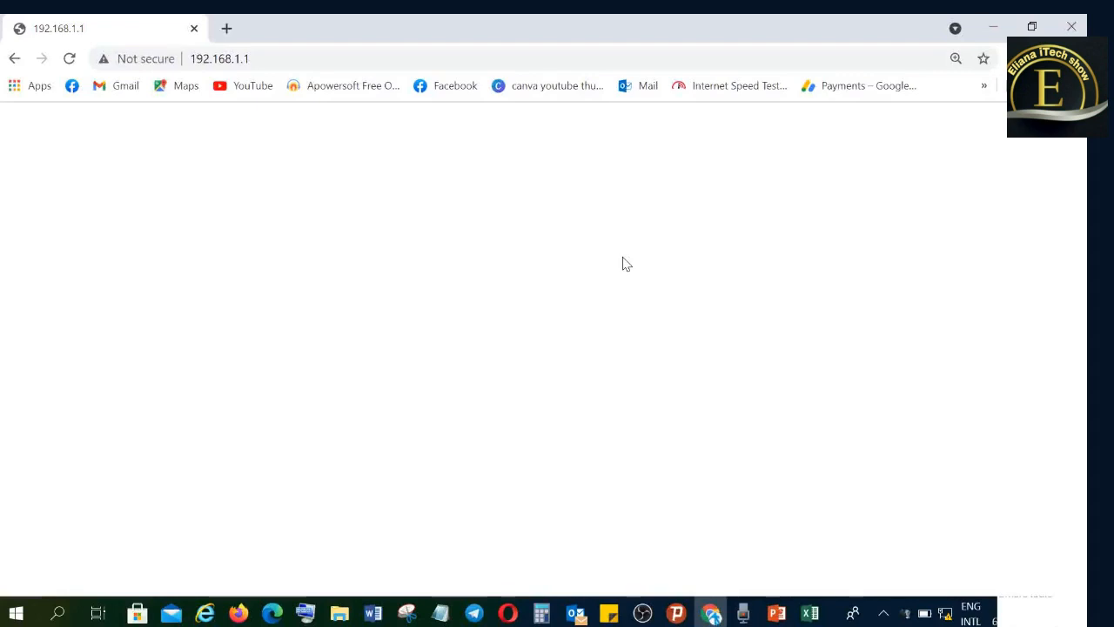
- Reload the router page at 192.168.1.1 until its home page opens
left_click(280, 57)
key("ctrl+a")
key("Return")
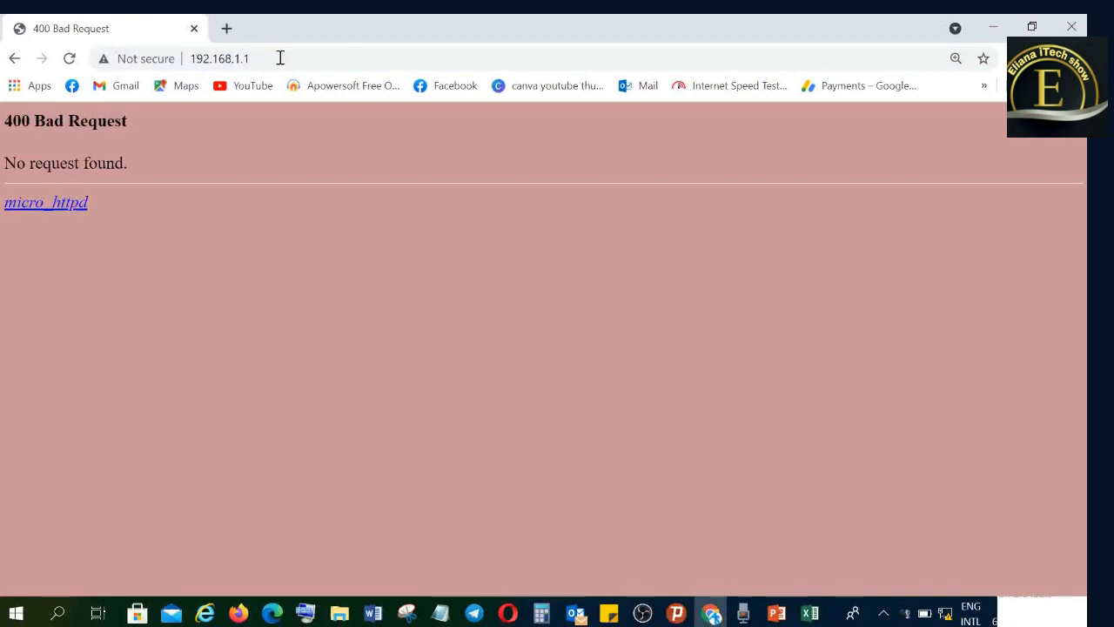
left_click(312, 55)
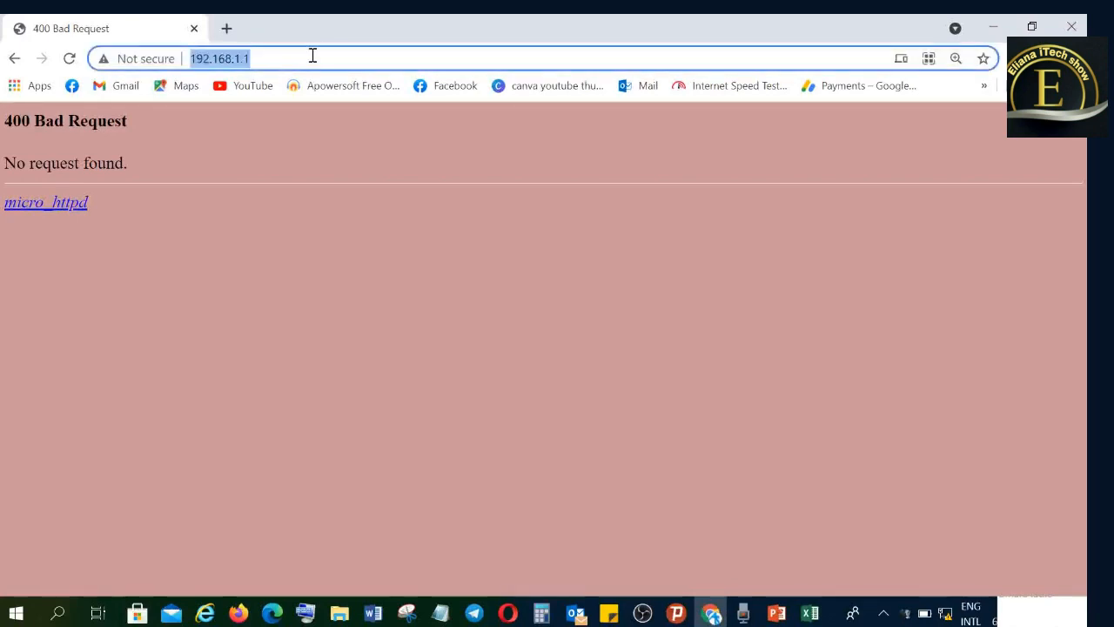
key("Return")
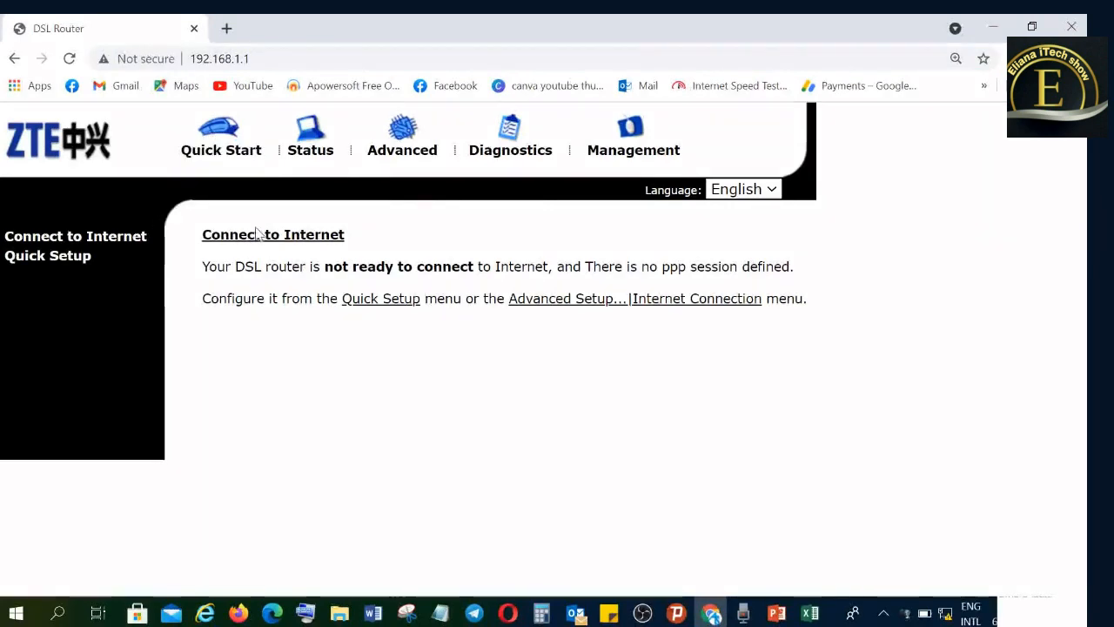
- View the router's device status overview, and open the Quick Setup wizard
left_click(313, 149)
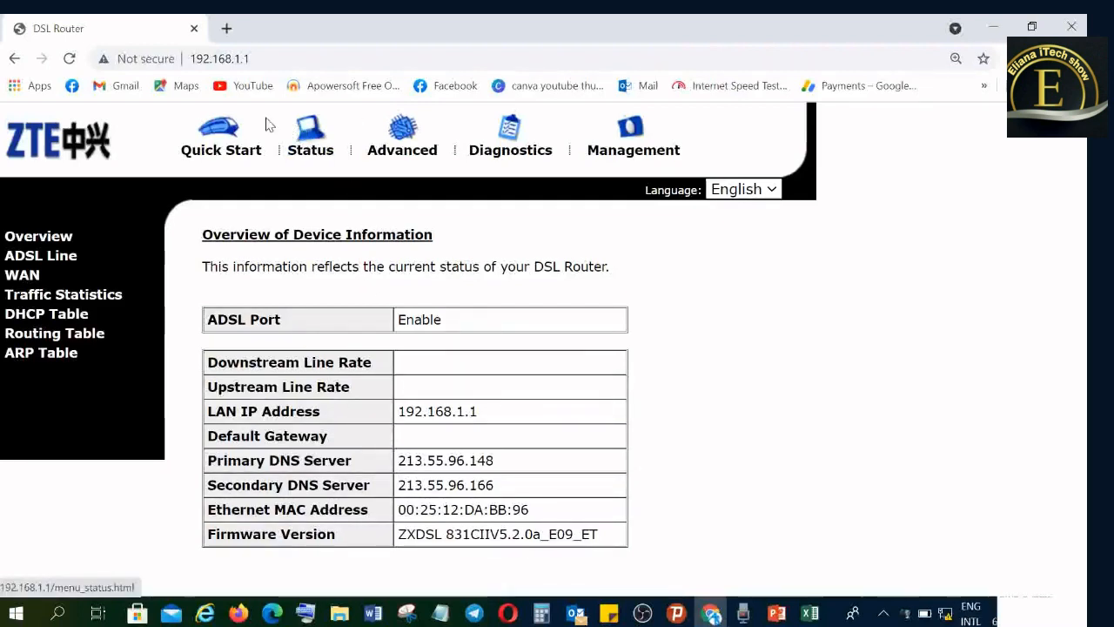
left_click(203, 154)
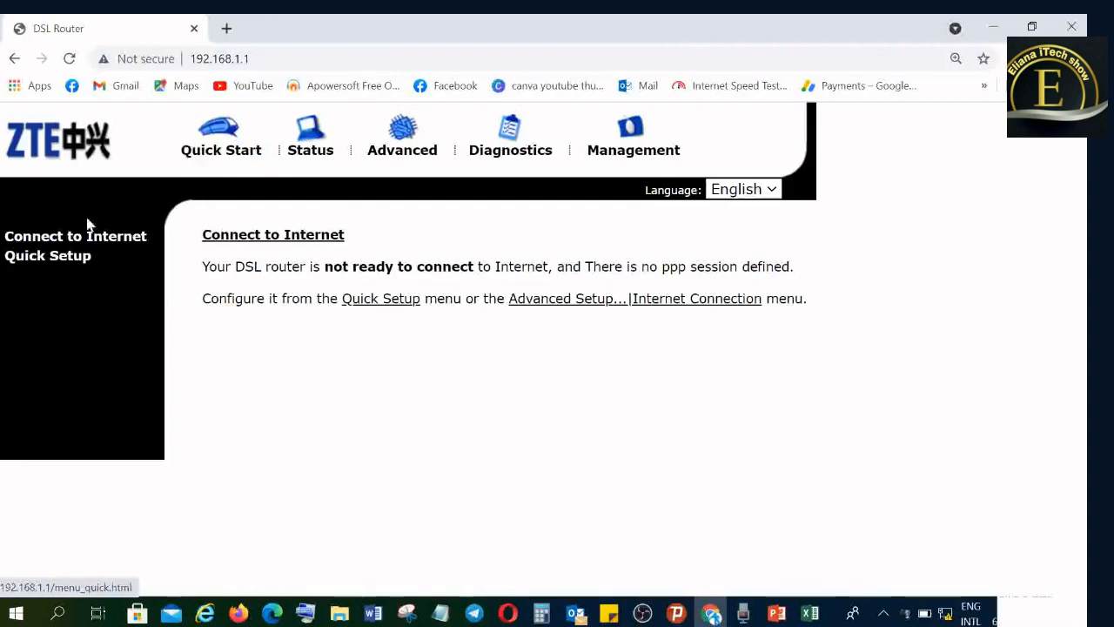
left_click(72, 257)
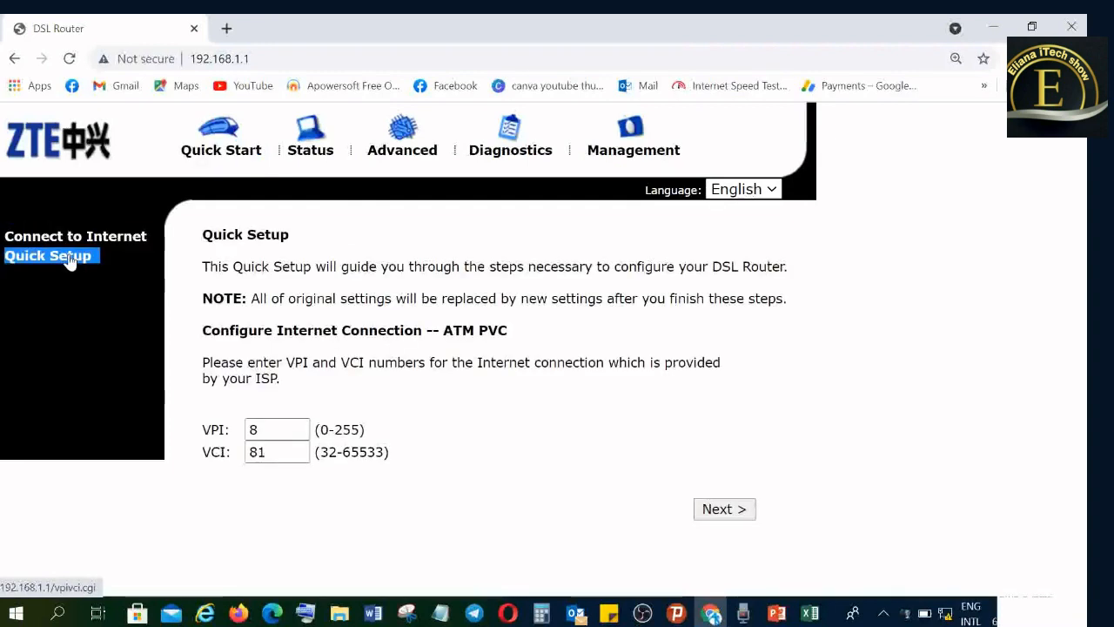
- Accept the preset VPI and VCI, choose MAC Encapsulation Routing (MER) as the protocol, and continue to the WAN IP settings
left_click(722, 522)
left_click(423, 393)
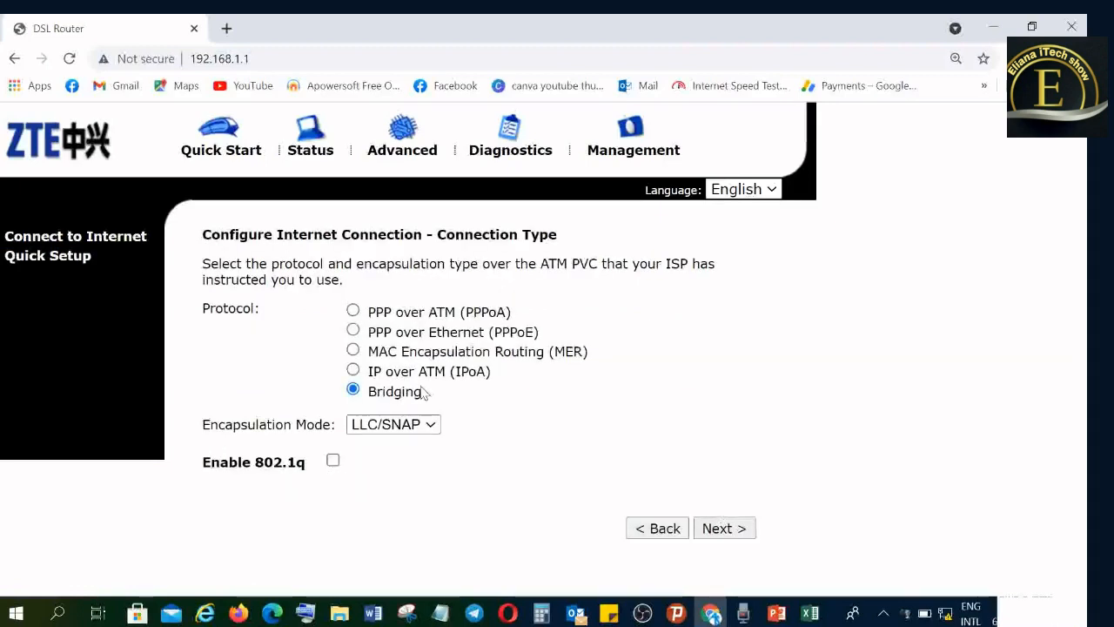
left_click(352, 349)
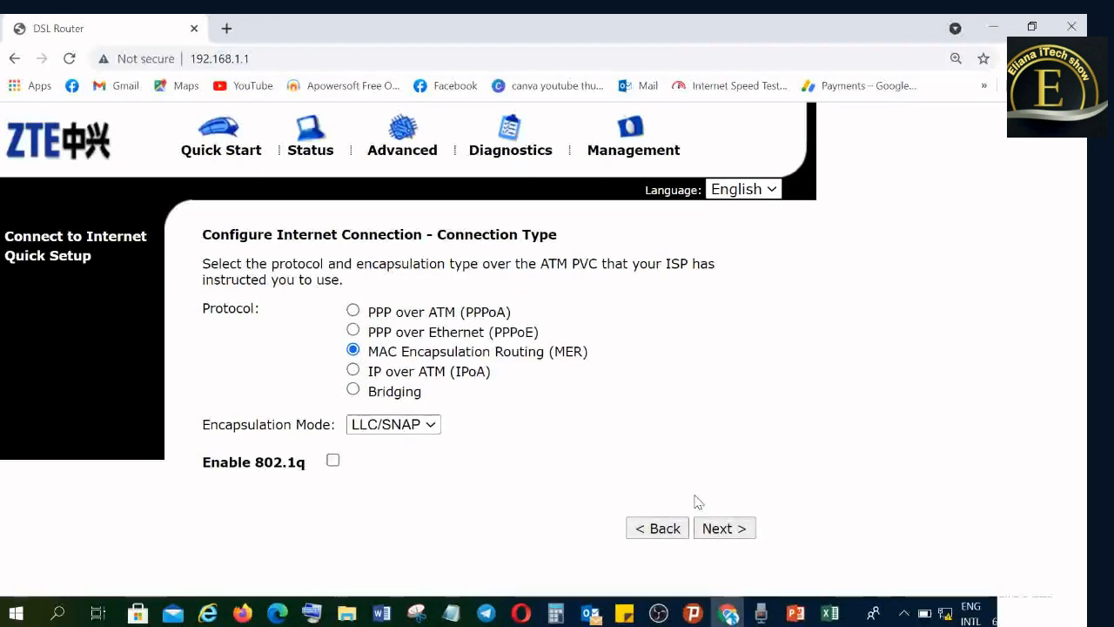
left_click(718, 528)
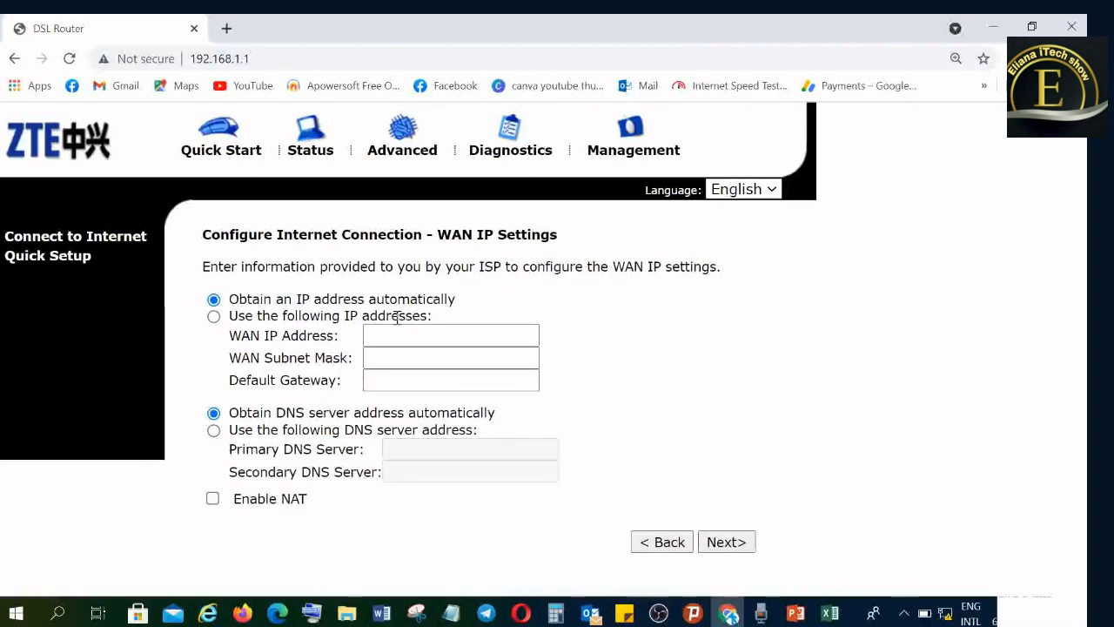
- Switch the WAN connection to manually specified IP addresses and set the WAN IP address to 10.151.205.76
left_click(213, 316)
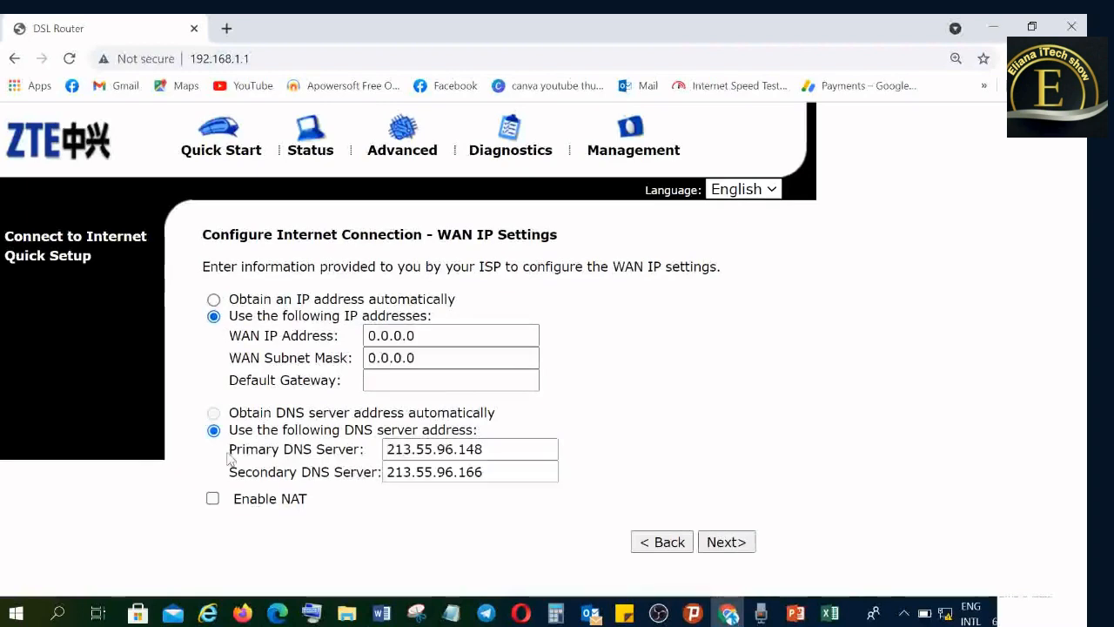
left_click(419, 341)
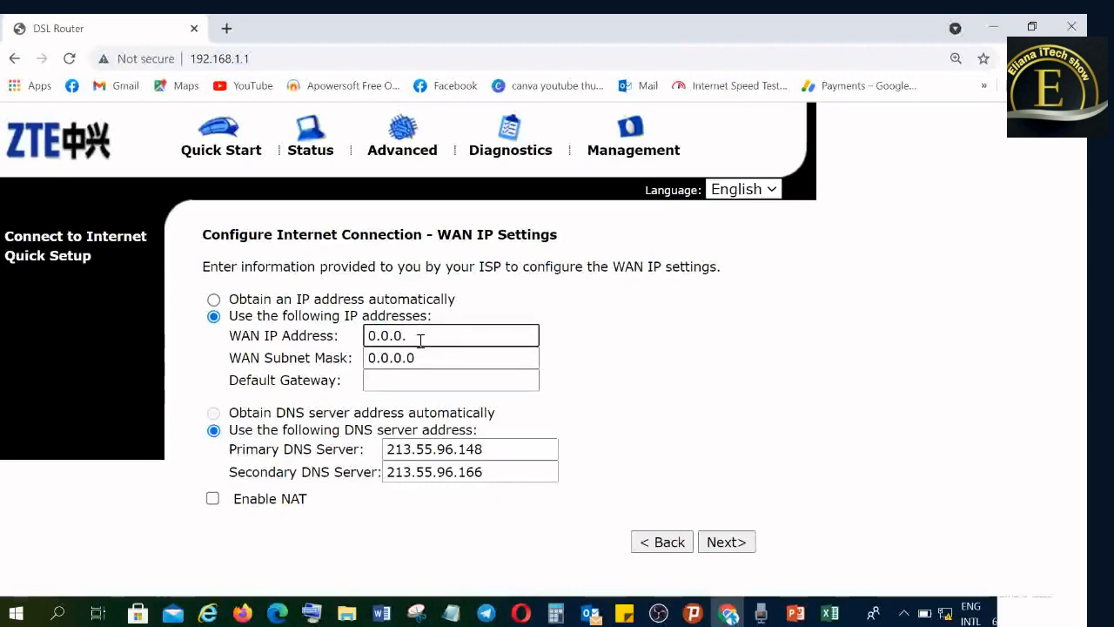
key("BackSpace")
key("BackSpace")
key("BackSpace")
key("BackSpace")
key("BackSpace")
key("BackSpace")
type("10.151")
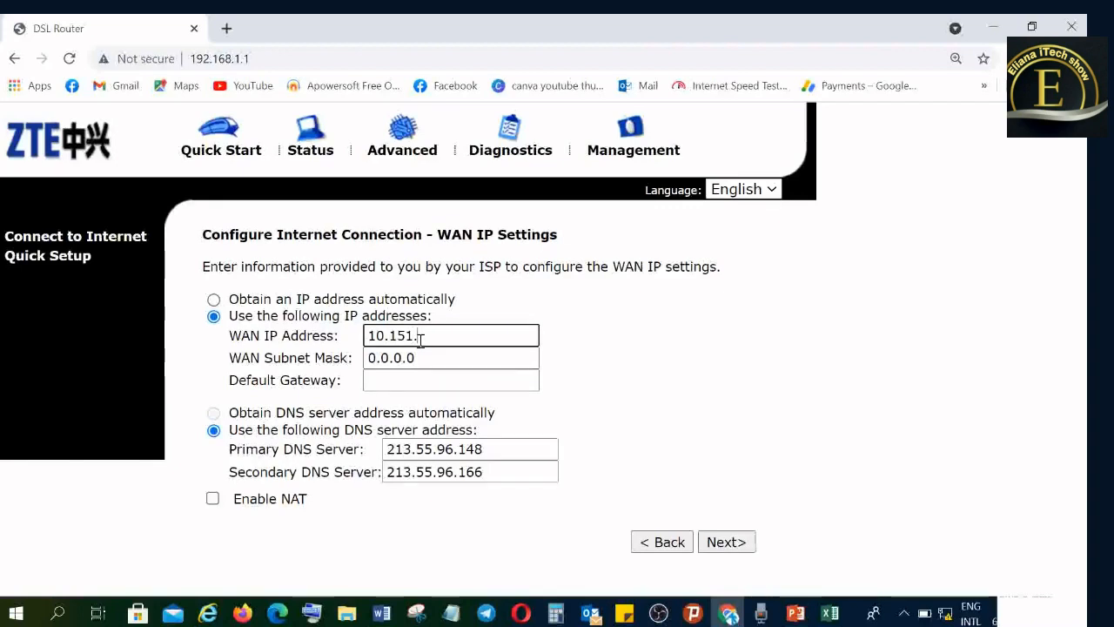
type(".205")
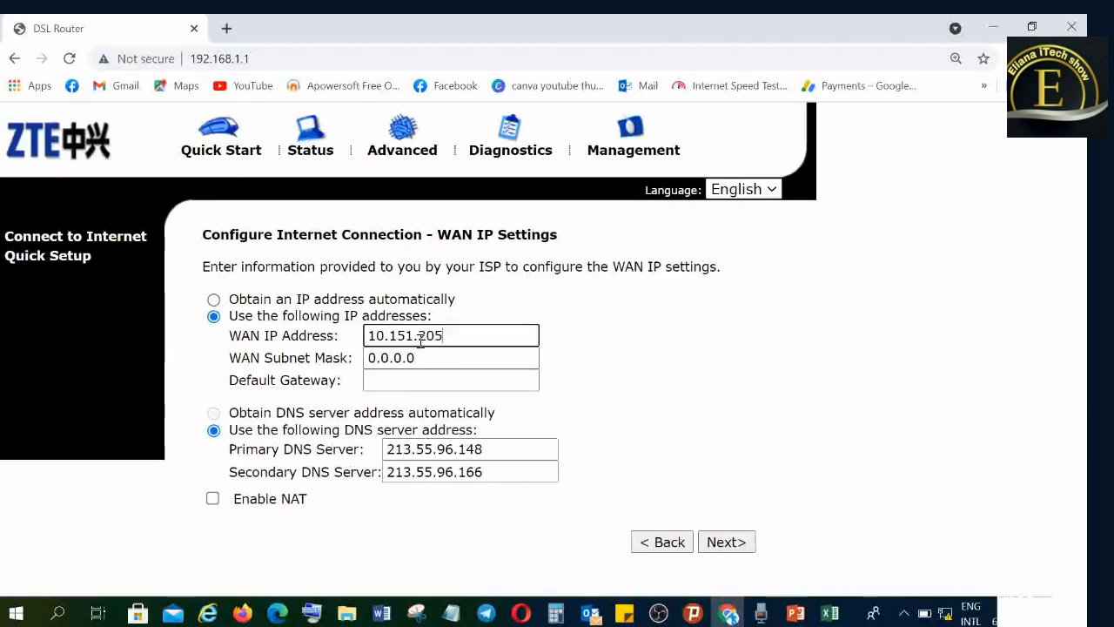
type(".")
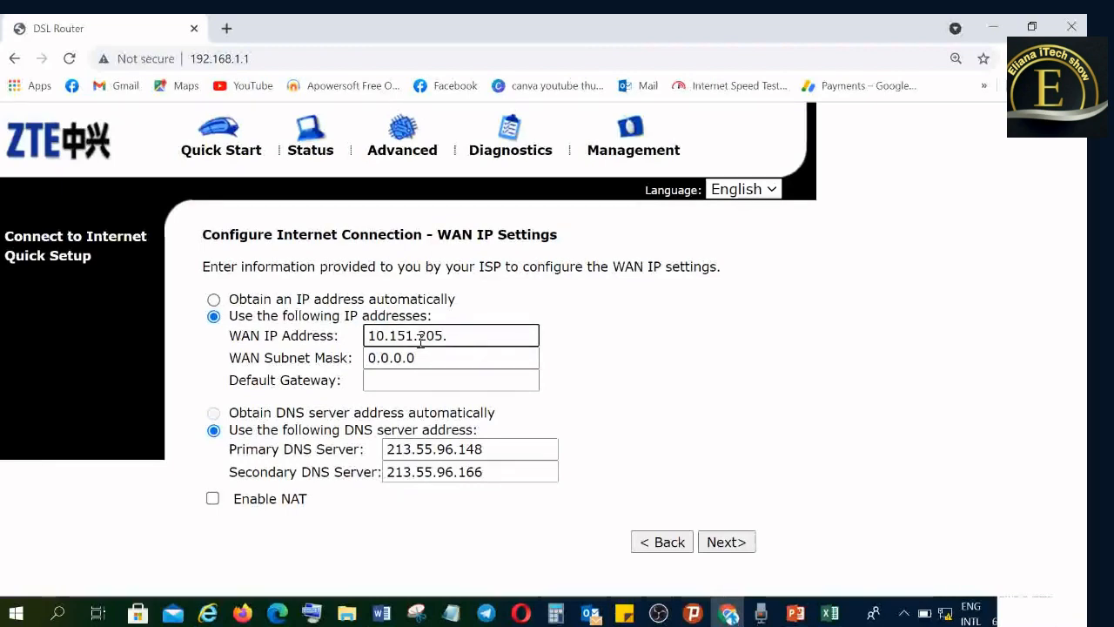
type("976")
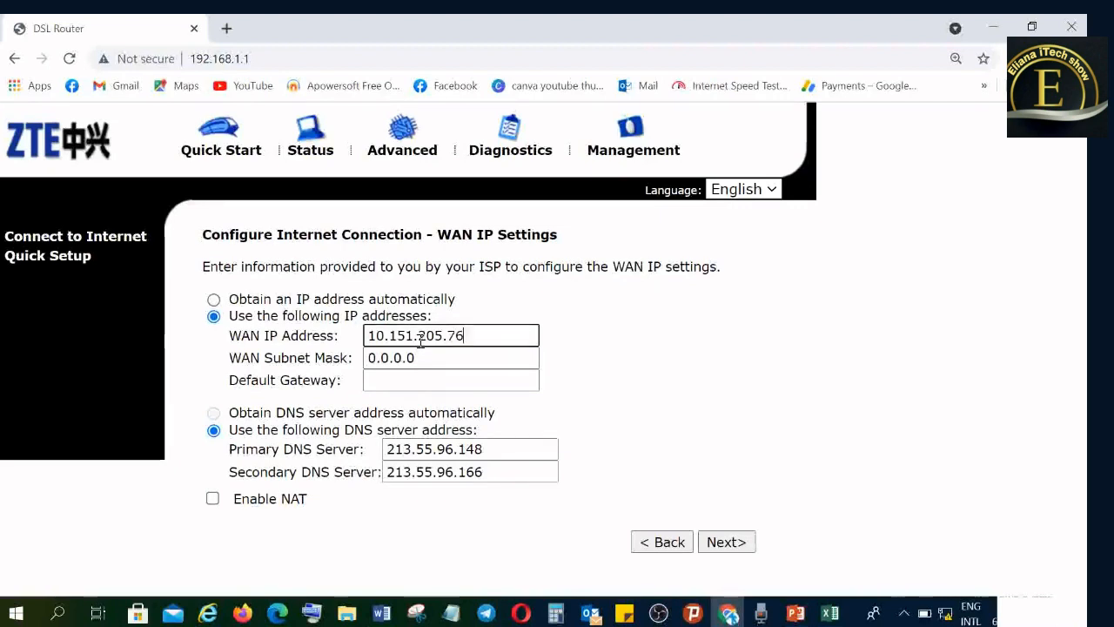
- Set the WAN subnet mask to 255.255.255.248
left_click(429, 361)
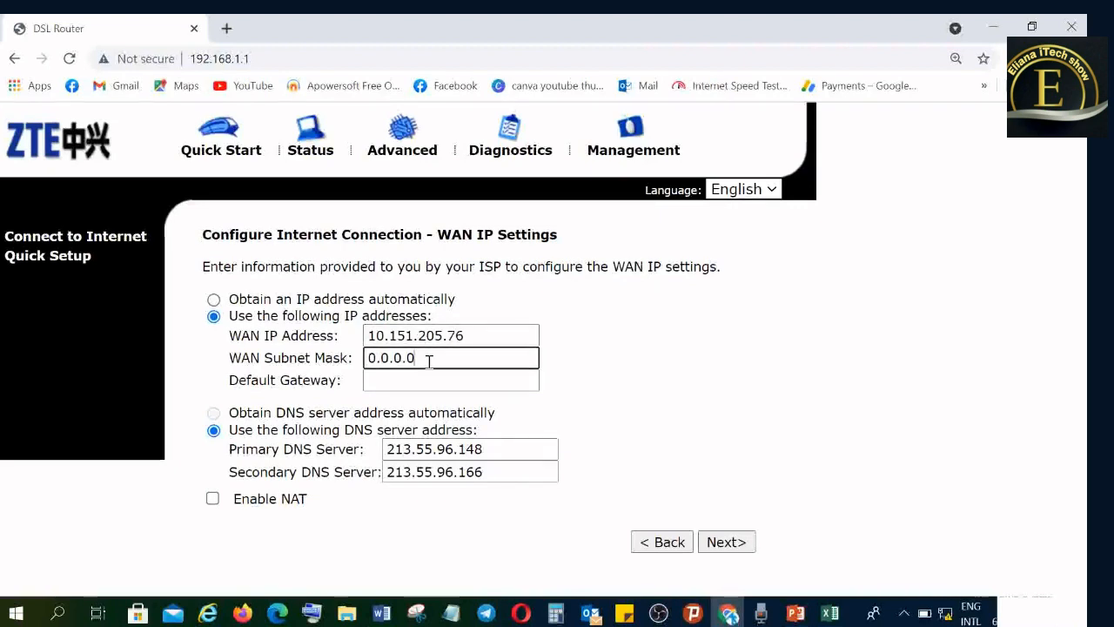
key("BackSpace")
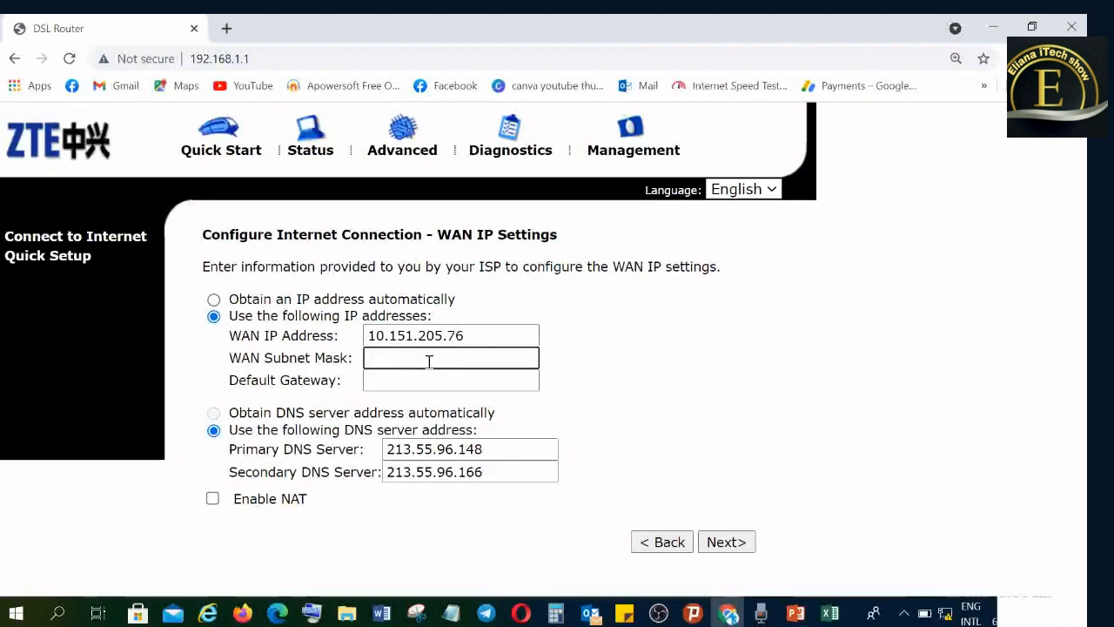
type("255")
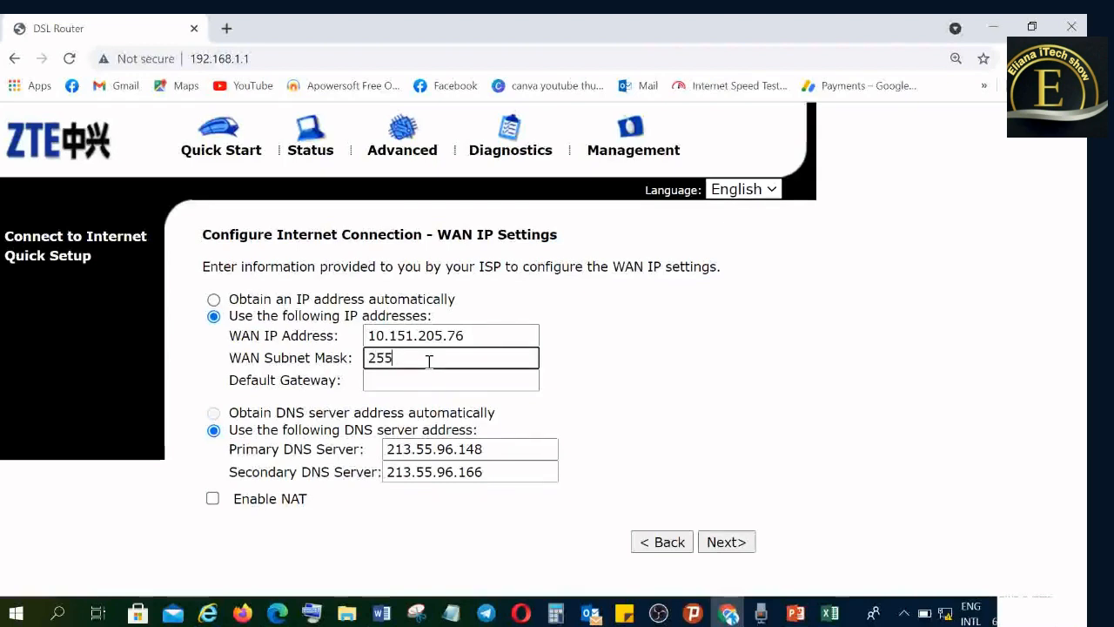
type(".255.255.248")
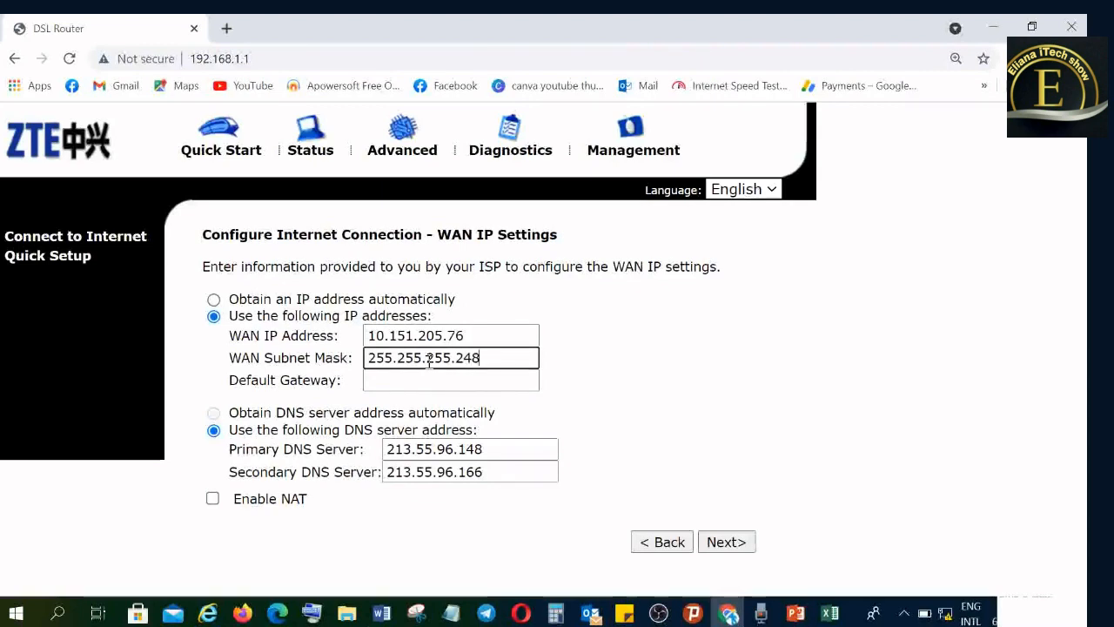
- Set the WAN default gateway to 10.151.205.73 and continue to the LAN side settings
left_click(424, 382)
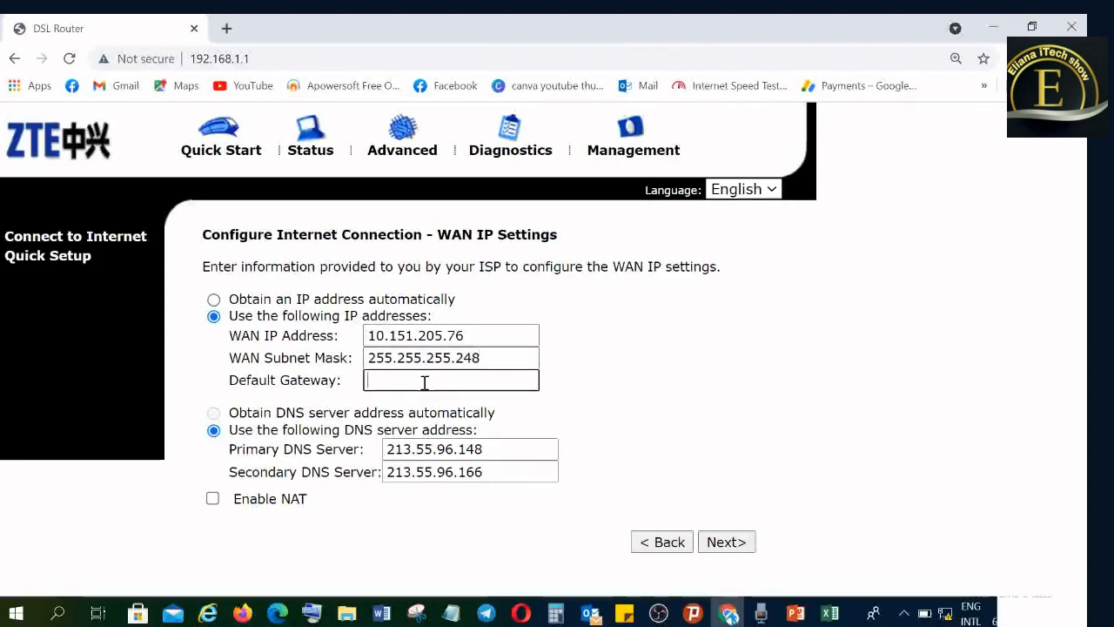
type("10.15")
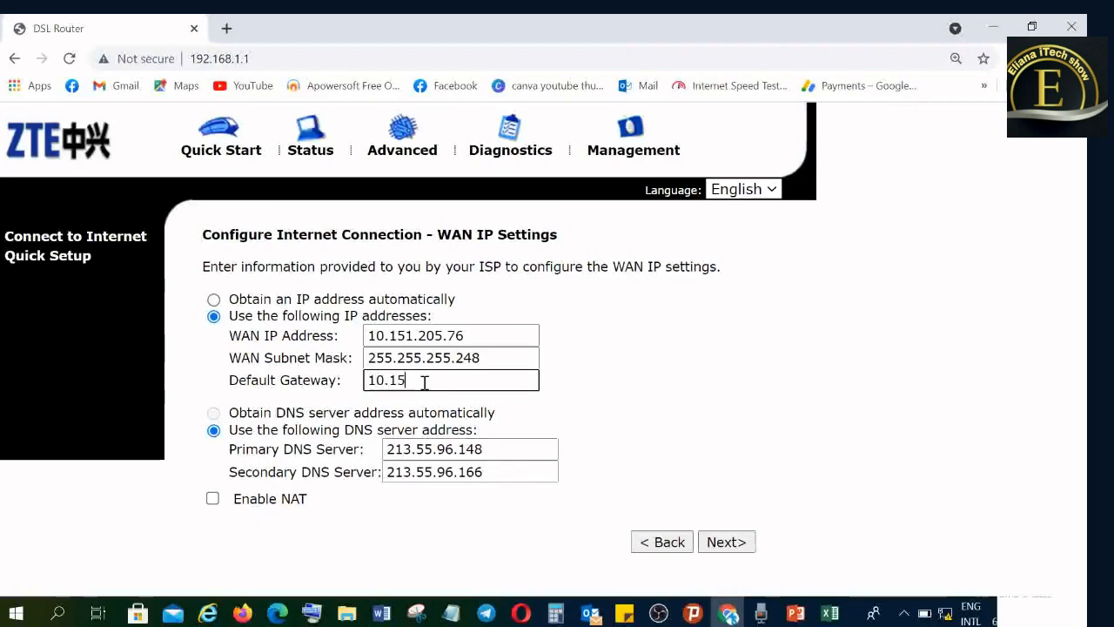
type("1.205.73")
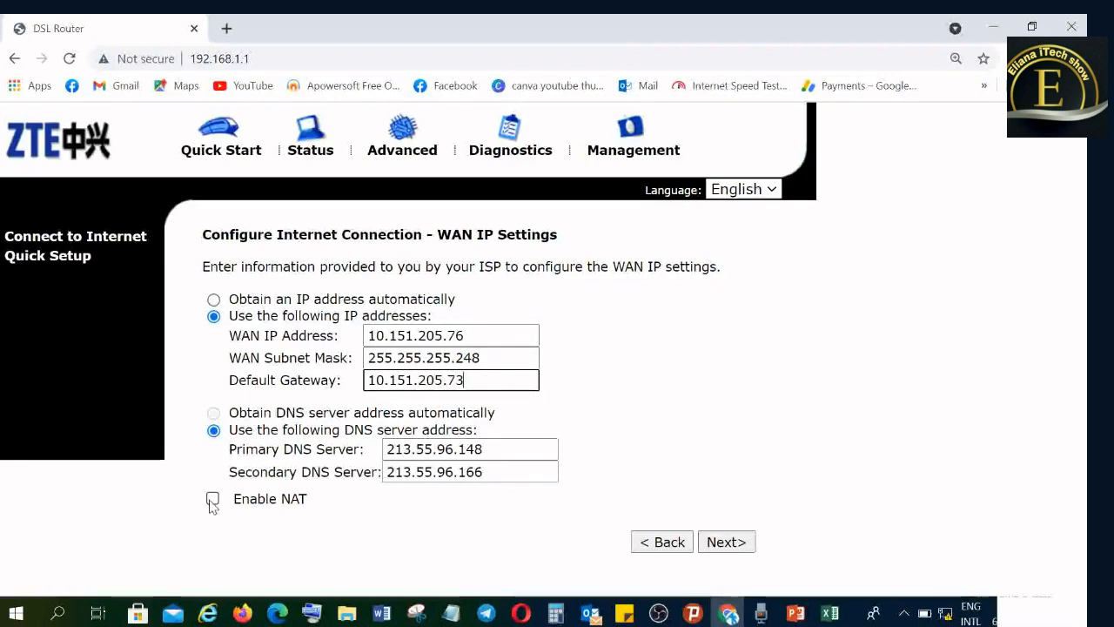
left_click(734, 541)
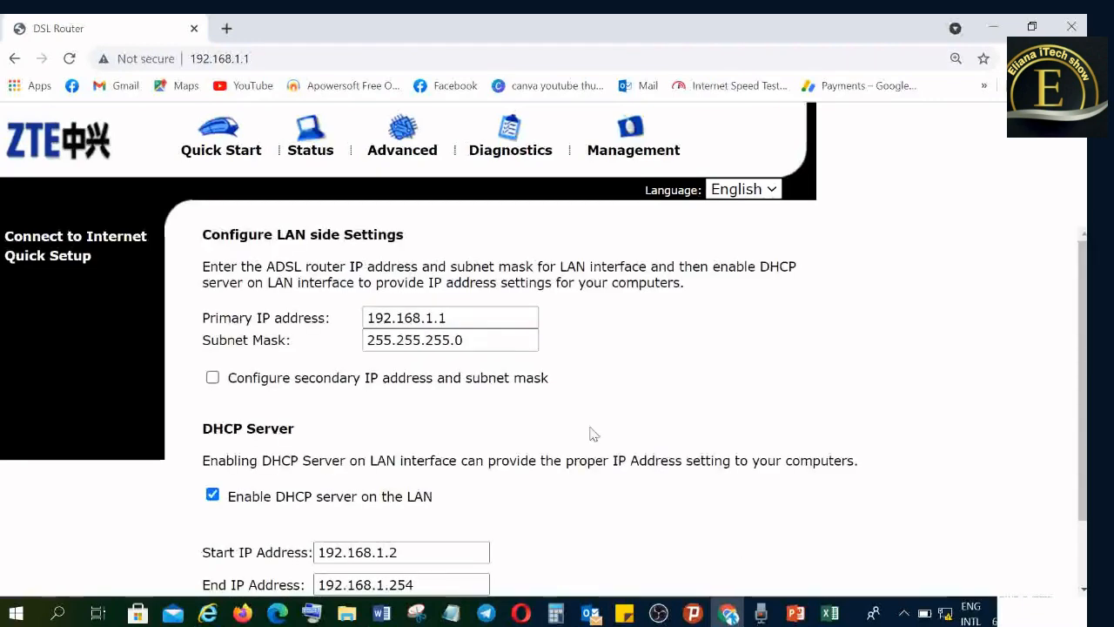
left_click(450, 315)
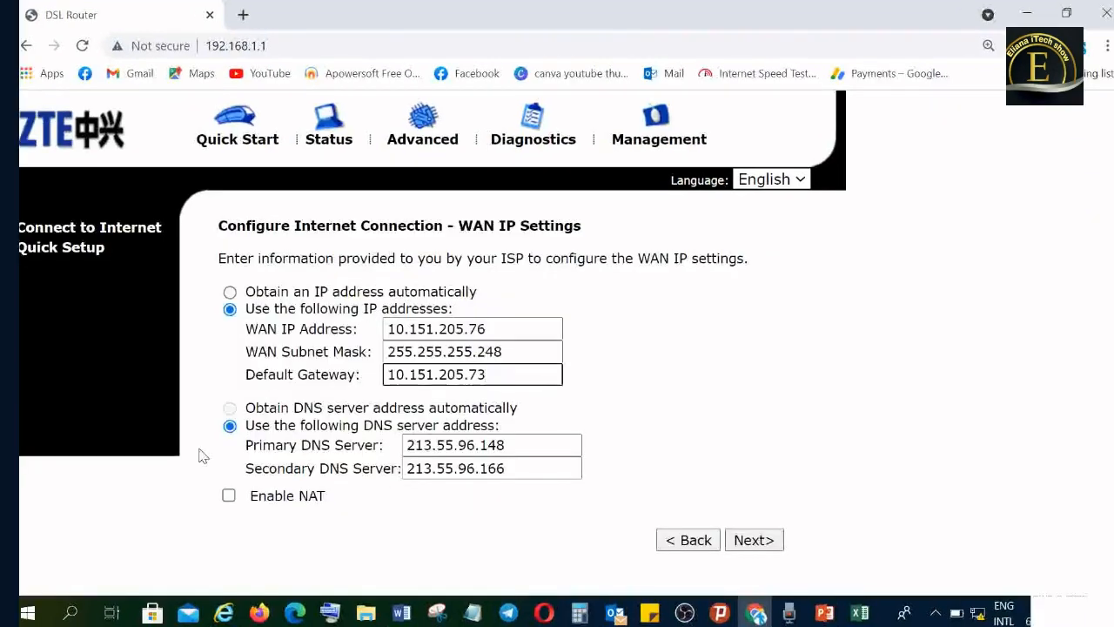
left_click(756, 540)
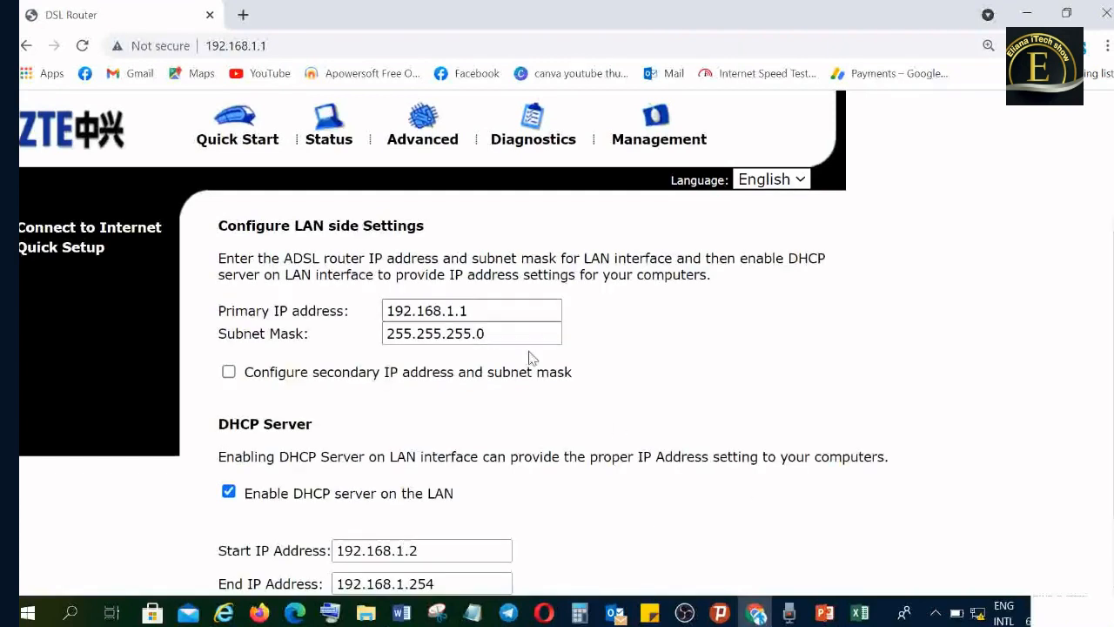
- Set the LAN primary IP address to 172.30.193.1
left_click(471, 310)
key("BackSpace")
key("BackSpace")
key("BackSpace")
key("BackSpace")
key("BackSpace")
key("BackSpace")
key("BackSpace")
key("BackSpace")
key("BackSpace")
key("BackSpace")
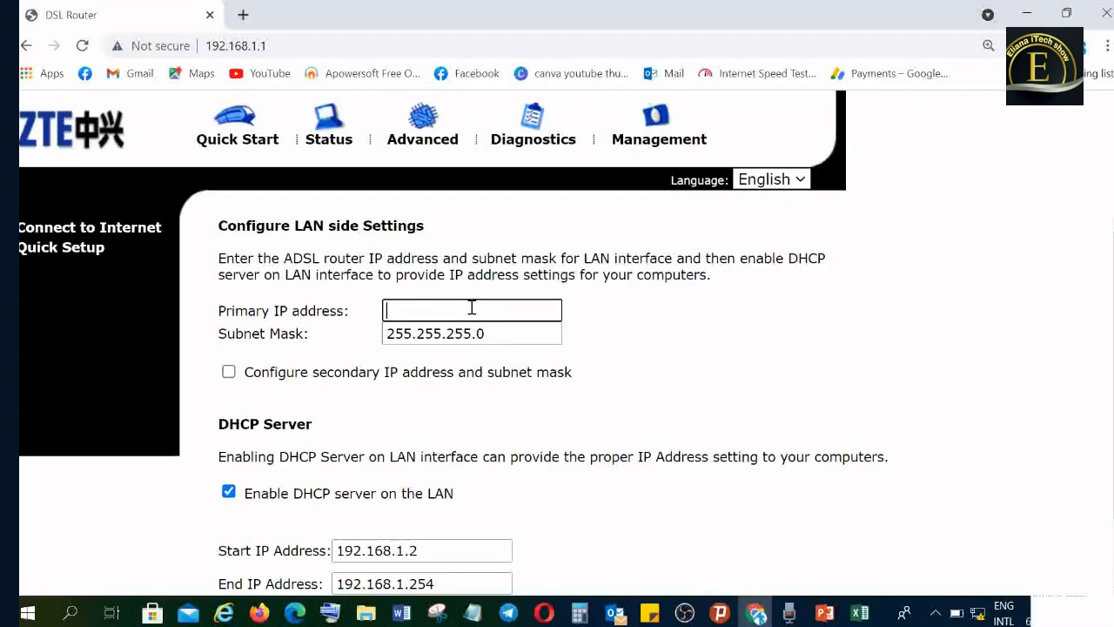
type("172.30.")
type("193.1")
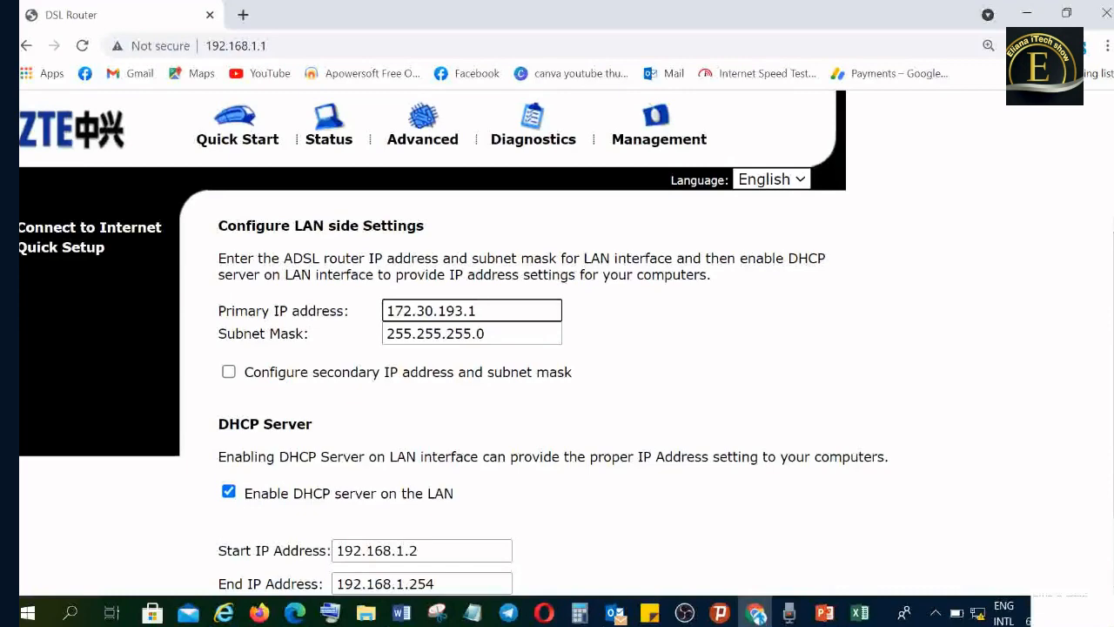
scroll(723, 376, "down", 1)
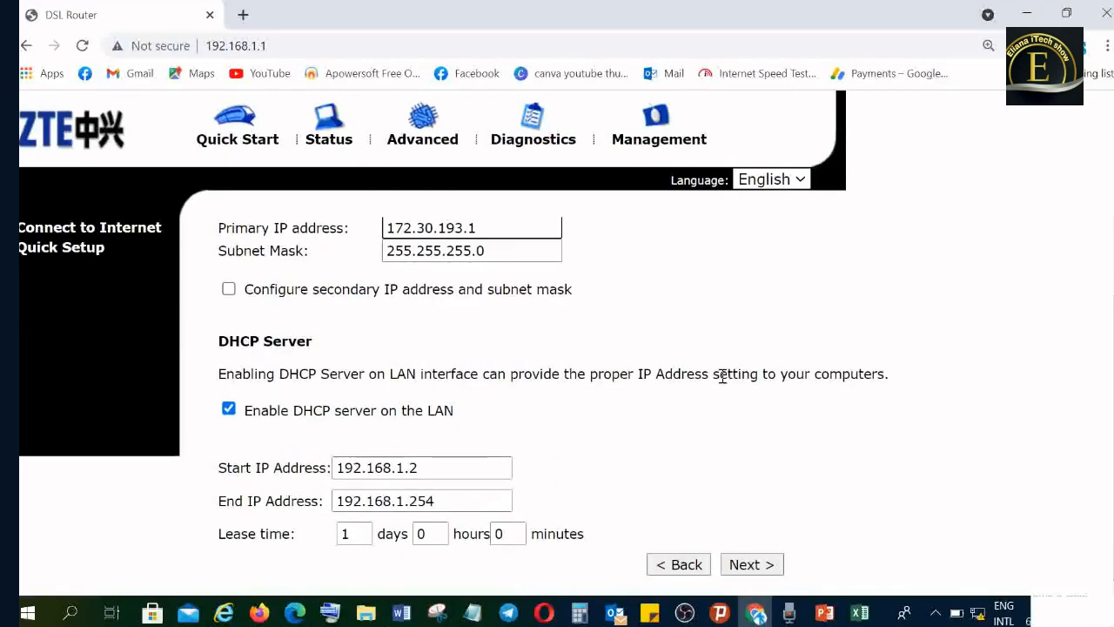
left_click(228, 409)
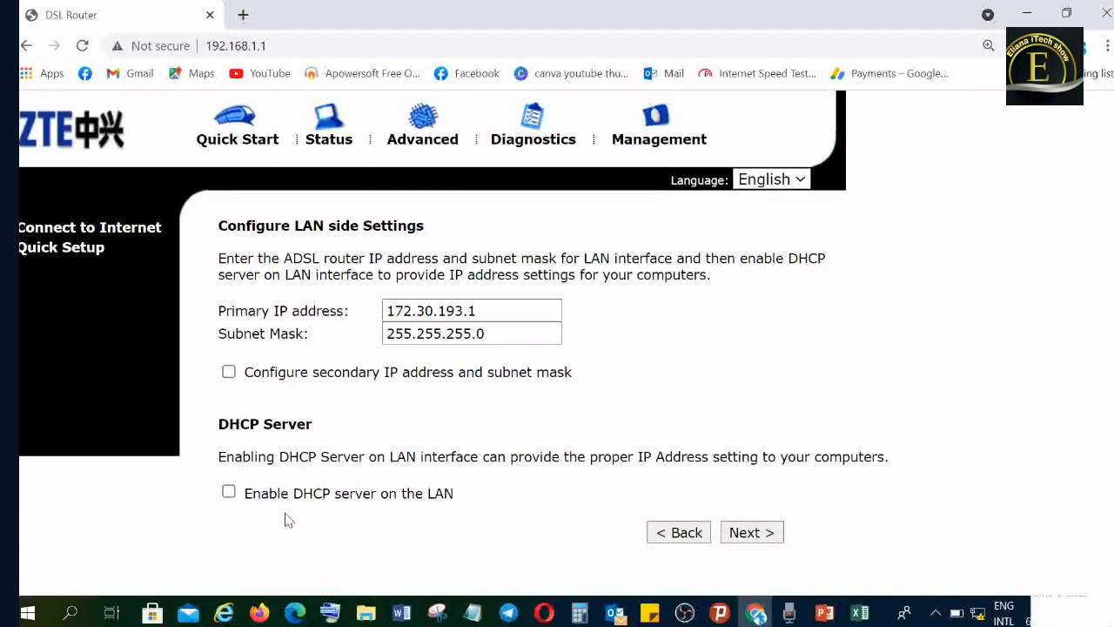
left_click(229, 493)
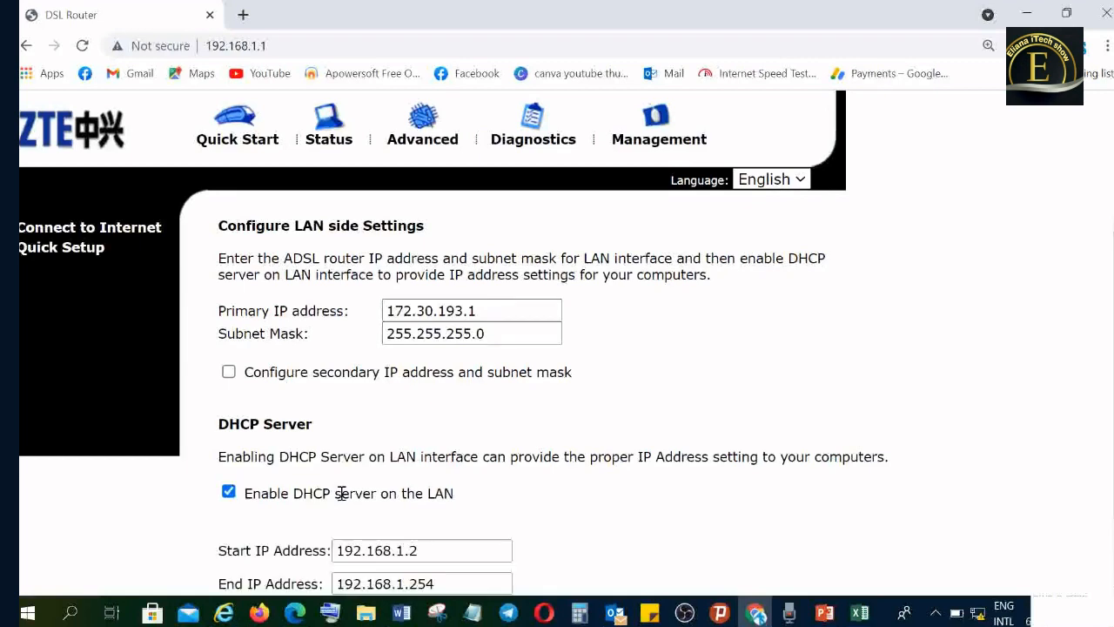
- Set the DHCP server's start IP address to 172.30.193.2
scroll(549, 454, "down", 1)
left_click(428, 469)
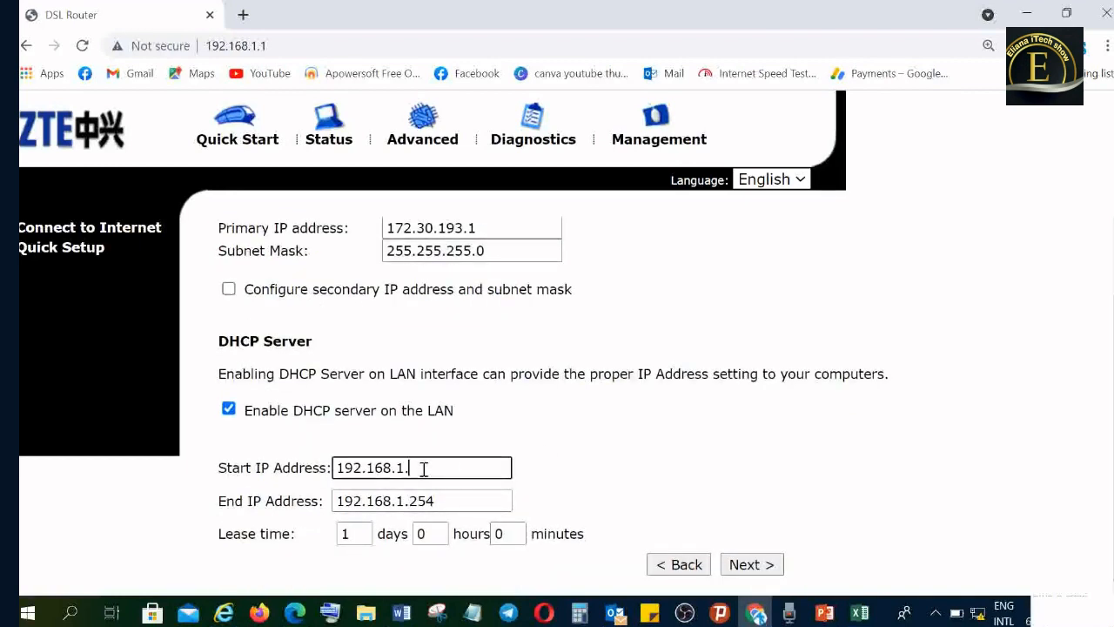
key("BackSpace")
key("BackSpace")
key("BackSpace")
key("BackSpace")
key("BackSpace")
key("BackSpace")
key("BackSpace")
key("BackSpace")
key("BackSpace")
type("172.30.19")
- Set the DHCP server's end IP address to 172.30.193.254 and continue to the connection summary
left_click(405, 502)
key("BackSpace")
key("BackSpace")
key("BackSpace")
key("BackSpace")
key("BackSpace")
key("BackSpace")
key("BackSpace")
key("BackSpace")
key("BackSpace")
type("172")
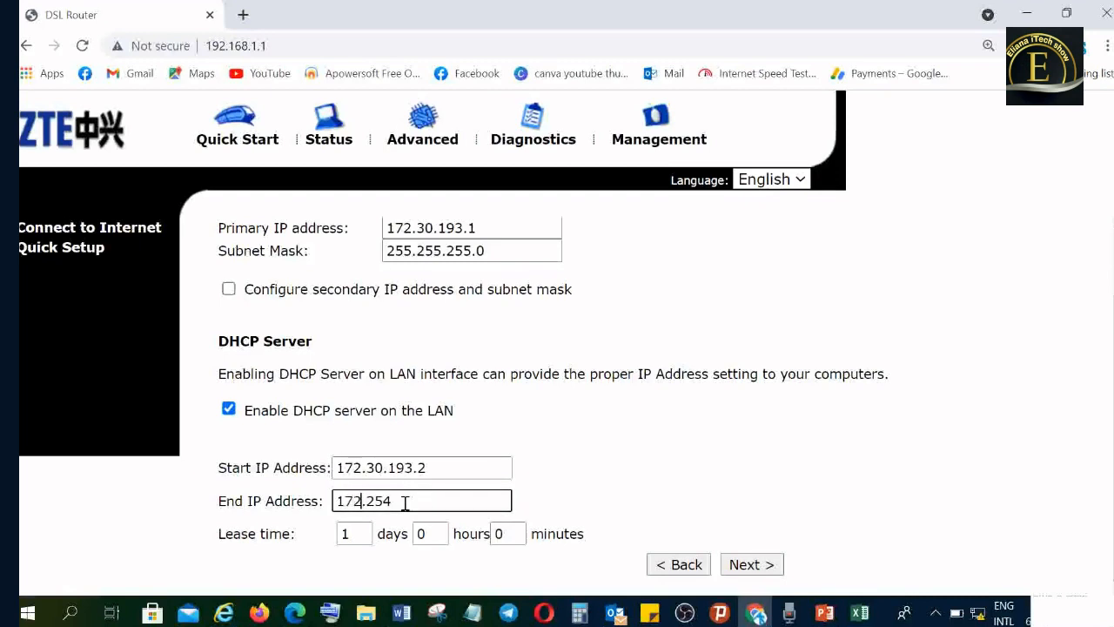
type(".30.193.")
left_click(754, 566)
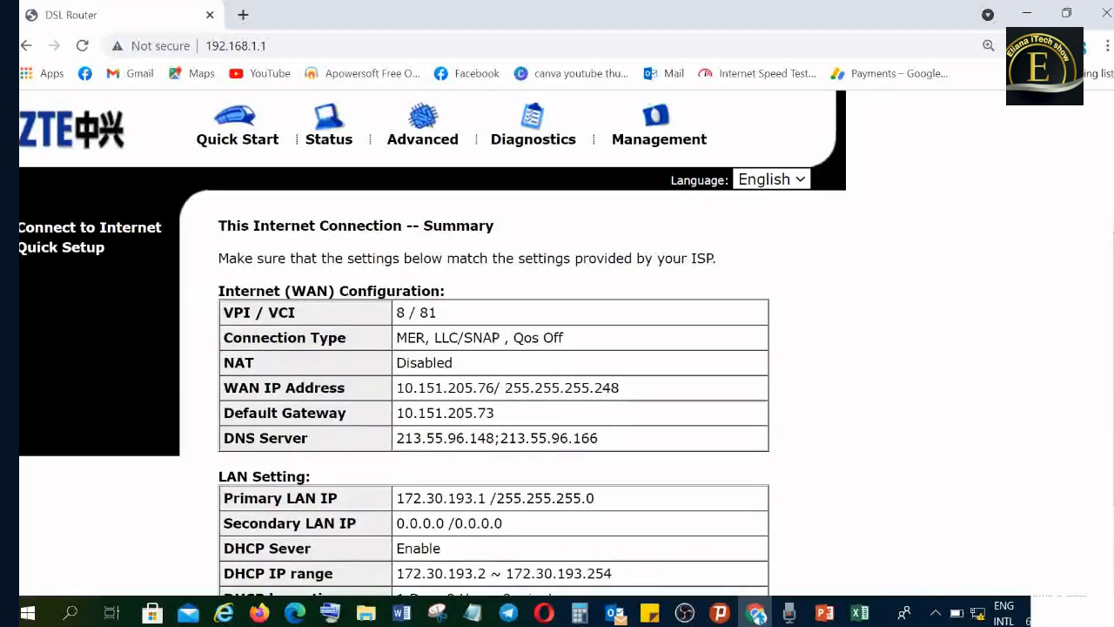
- Review the WAN and LAN values in the connection summary and apply them to the router
scroll(790, 331, "down", 1)
scroll(557, 348, "down", 1)
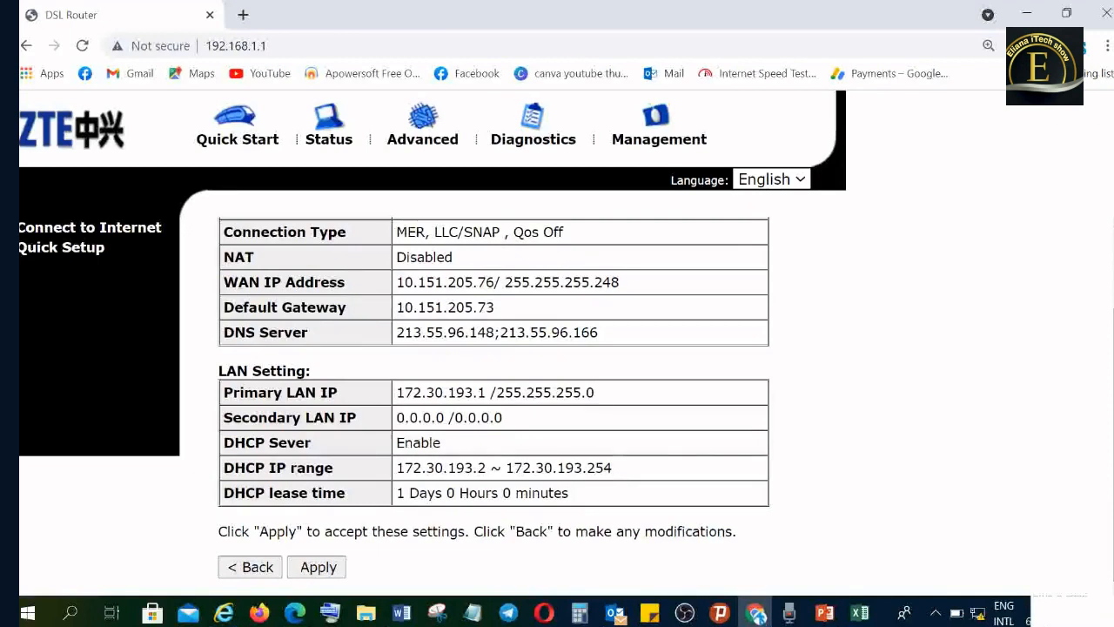
left_click(318, 566)
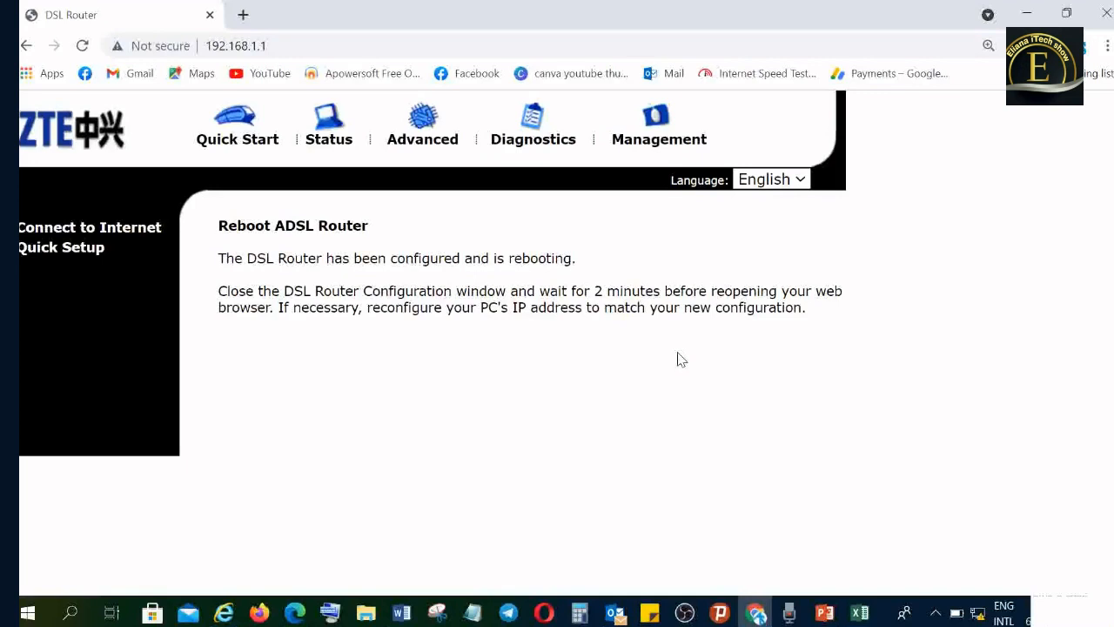
left_click(935, 615)
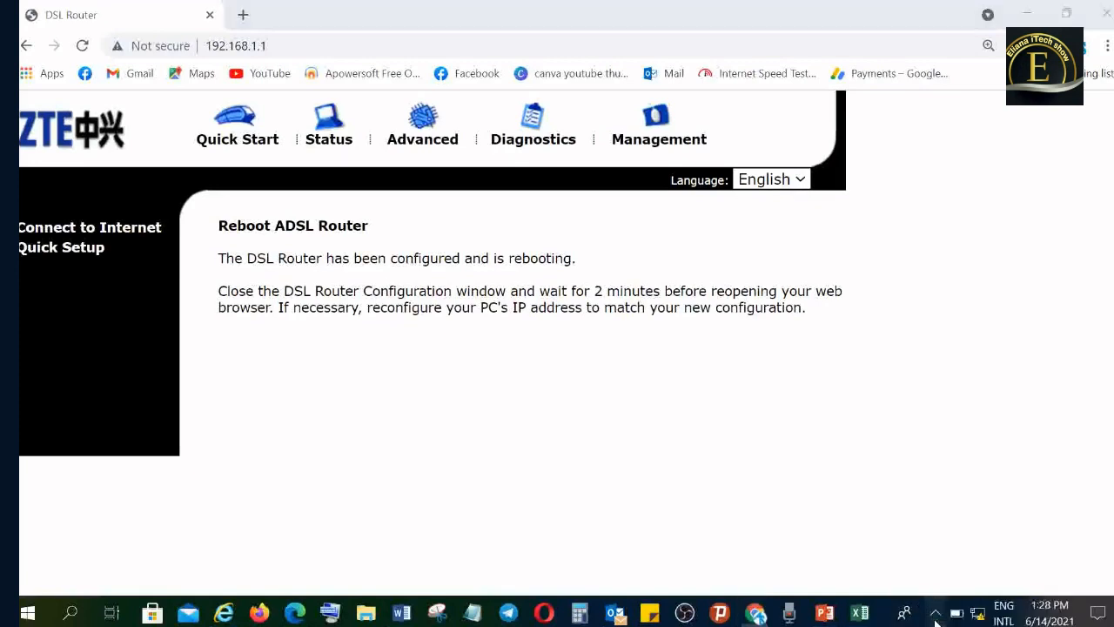
left_click(688, 486)
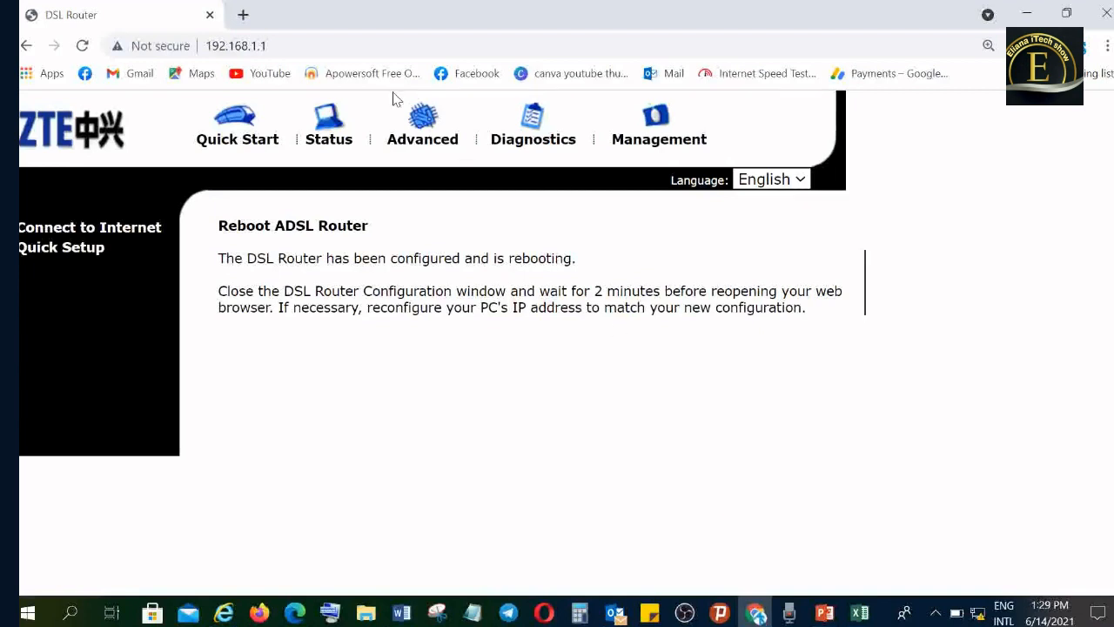
- Open the router's new LAN address 172.30.193.1 in the browser
left_click(291, 44)
type("19")
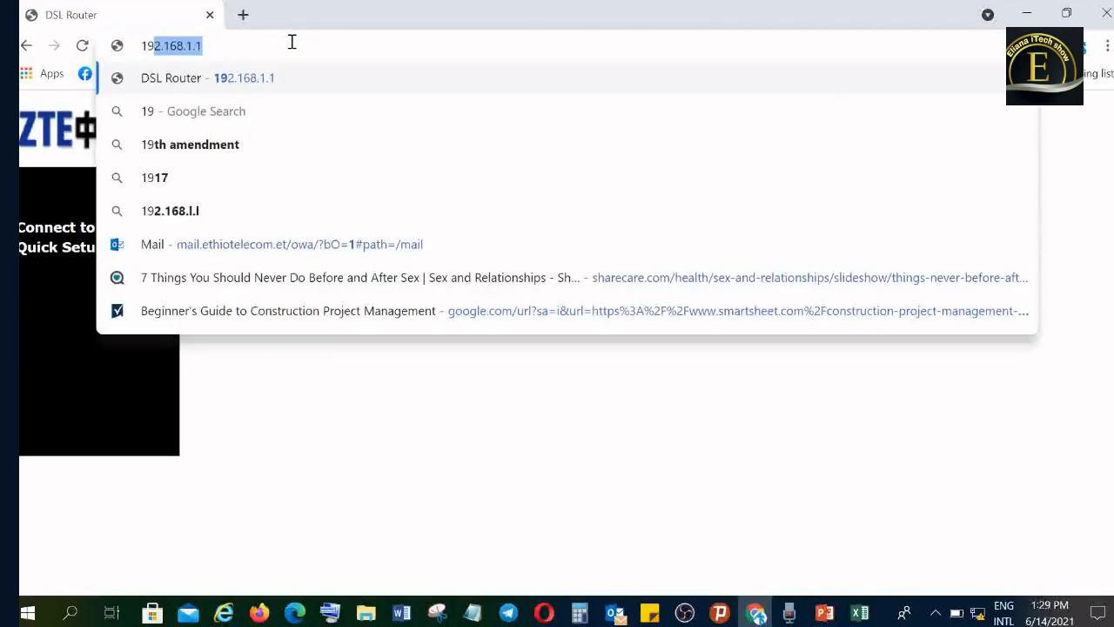
key("BackSpace")
key("BackSpace")
key("BackSpace")
type("172.")
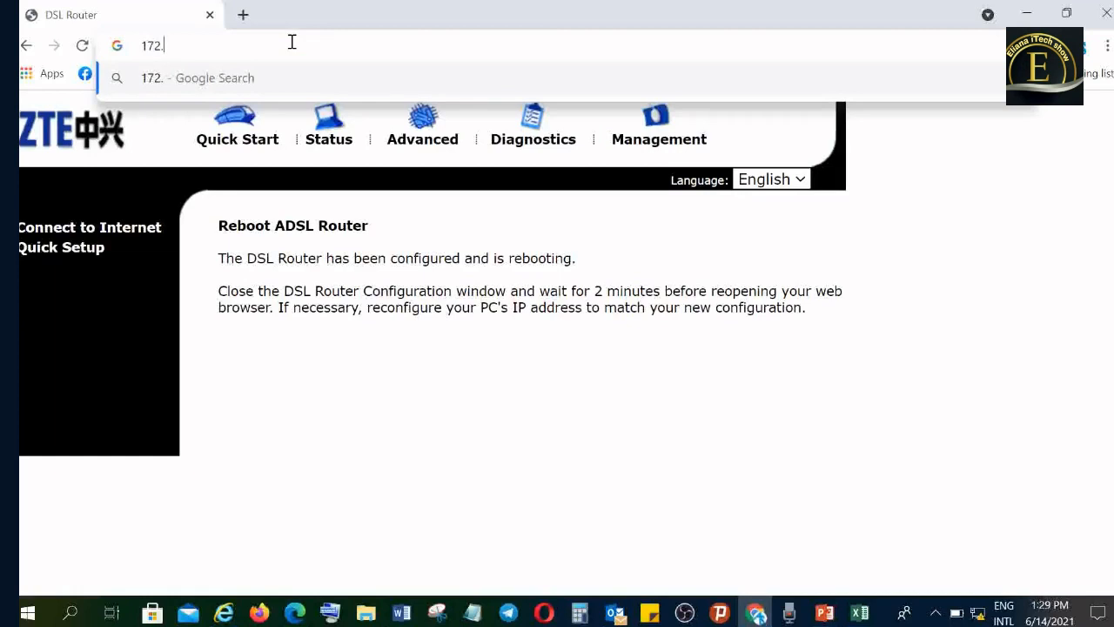
type("30.1")
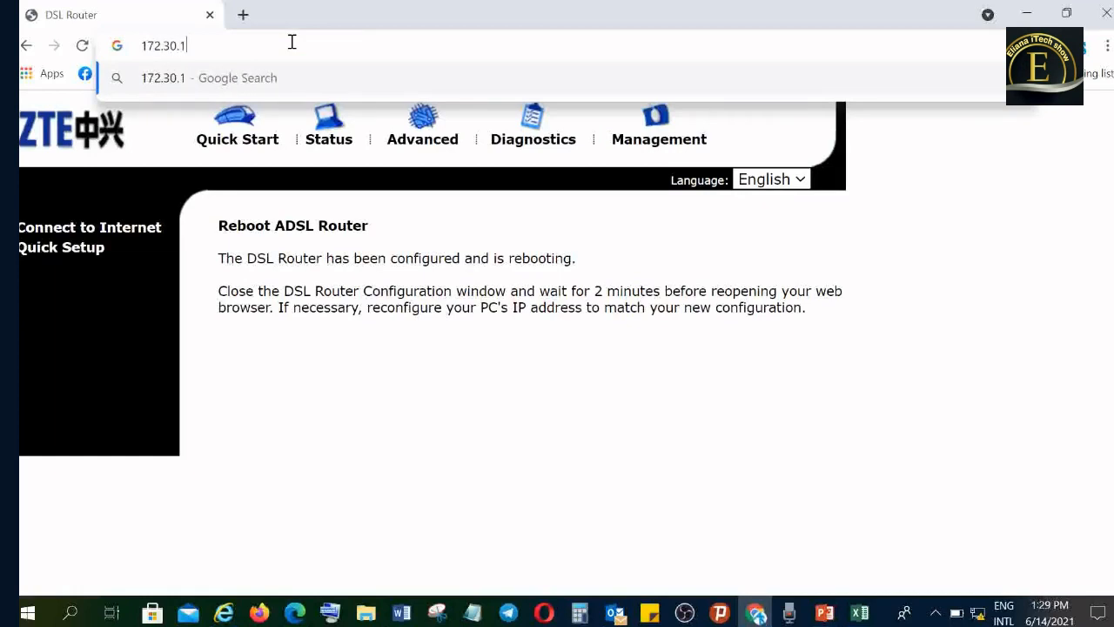
type("93.1")
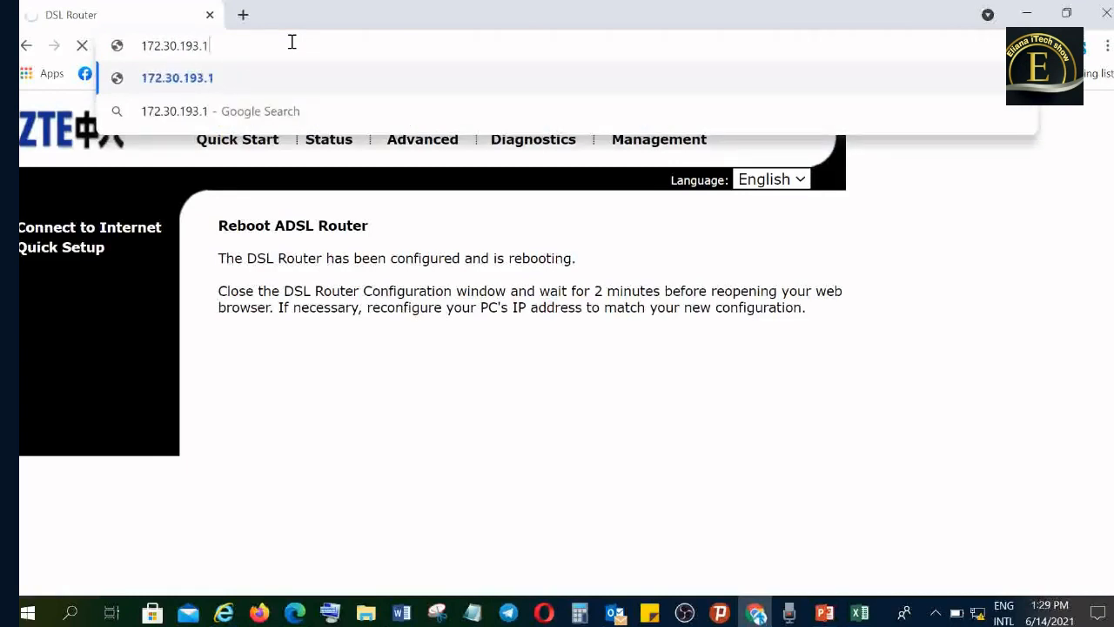
key("Return")
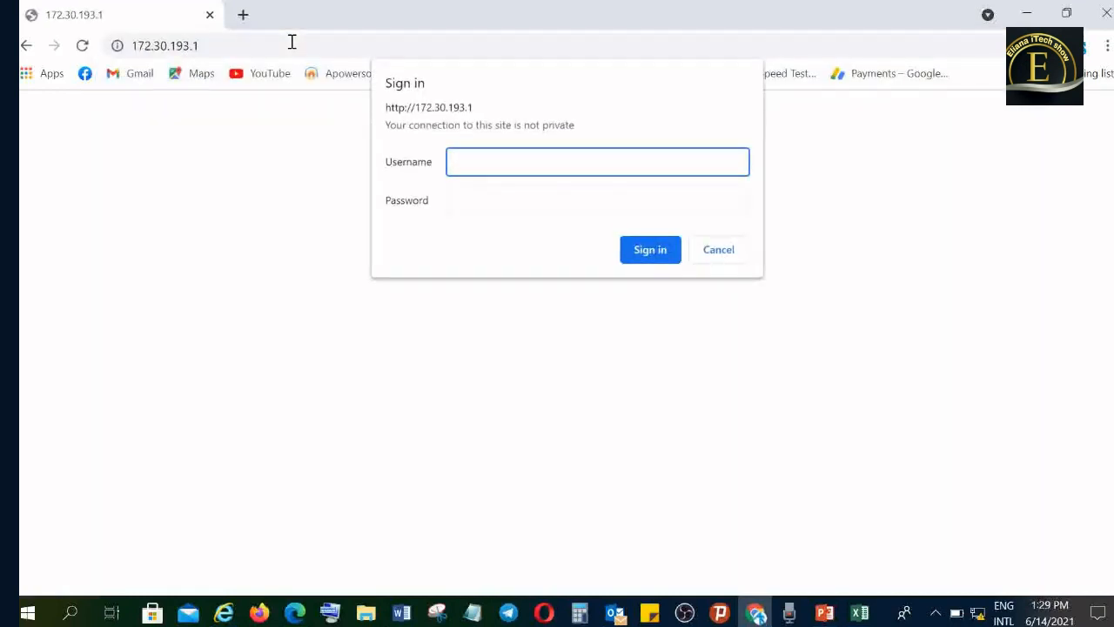
- Sign in to the router with the username admin and the account password
type("admin")
left_click(477, 205)
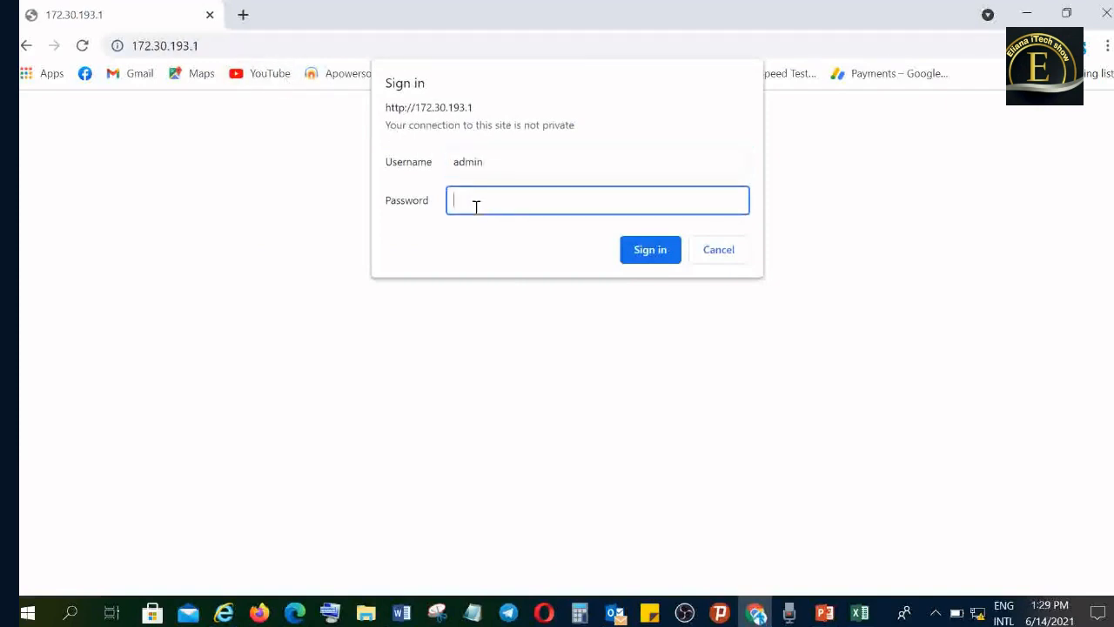
type("••••")
key("Return")
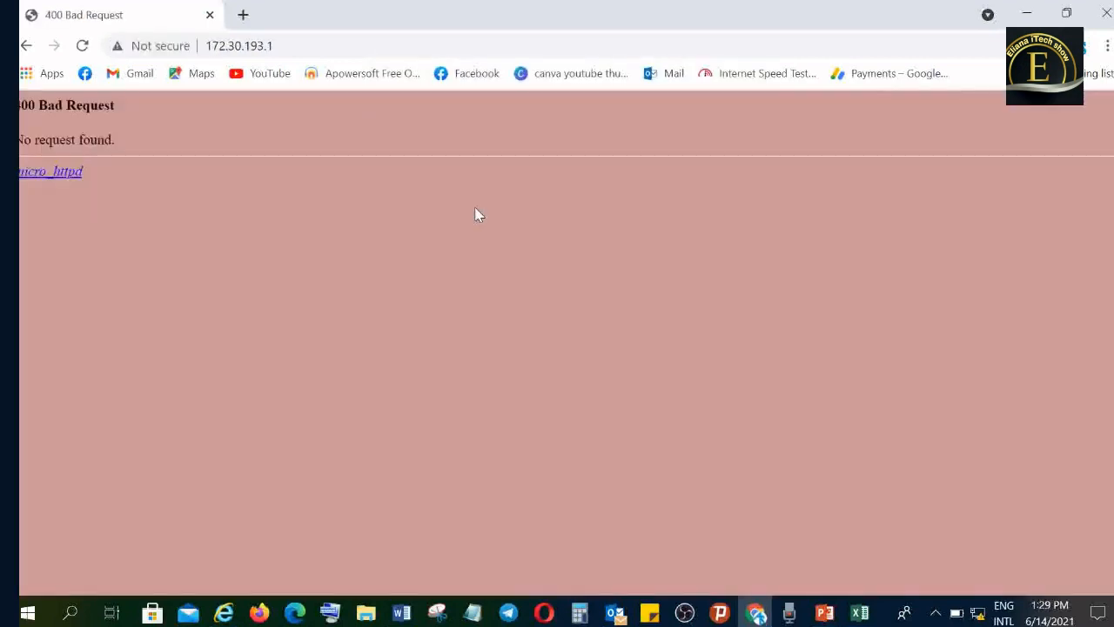
- Load 172.30.193.1 again and re-enter the admin username and the account password to sign in
left_click(324, 47)
key("Return")
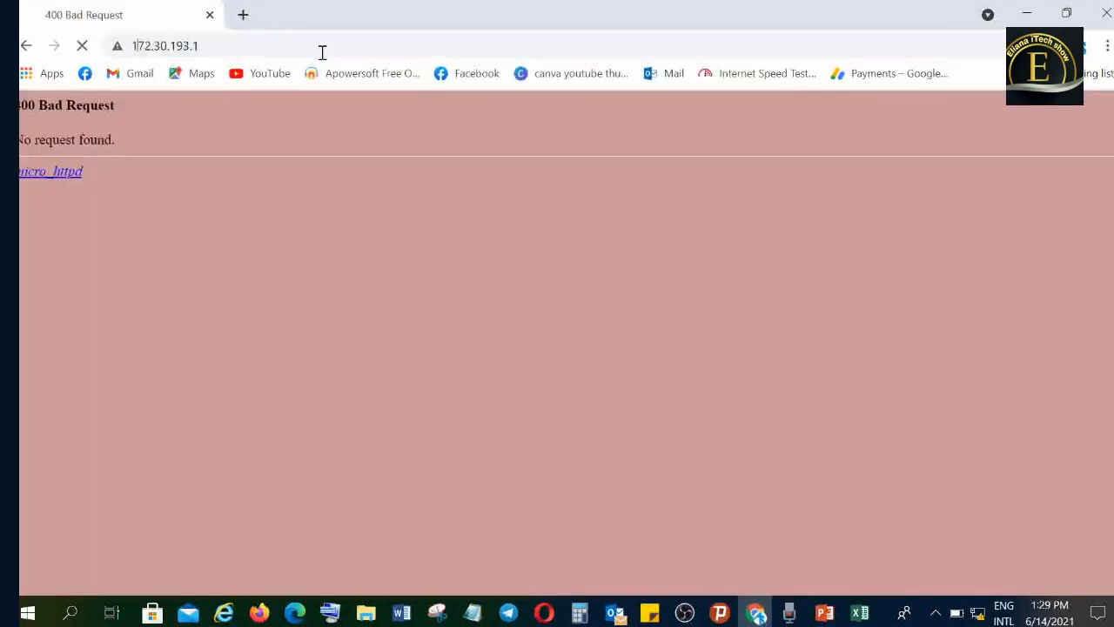
type("admin")
key("Tab")
type("admin")
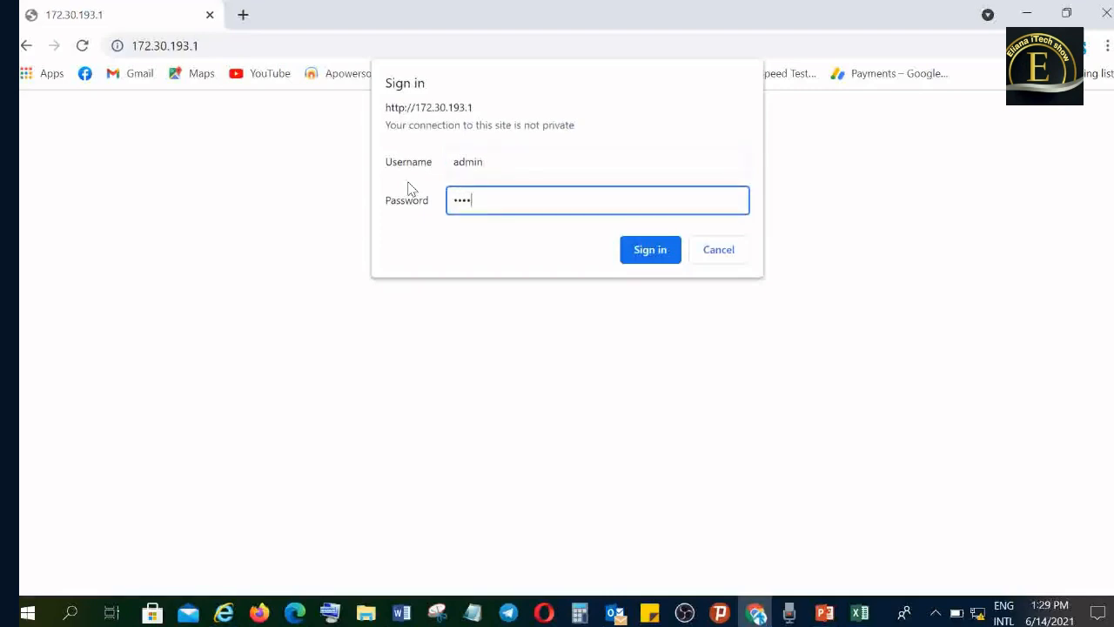
key("Return")
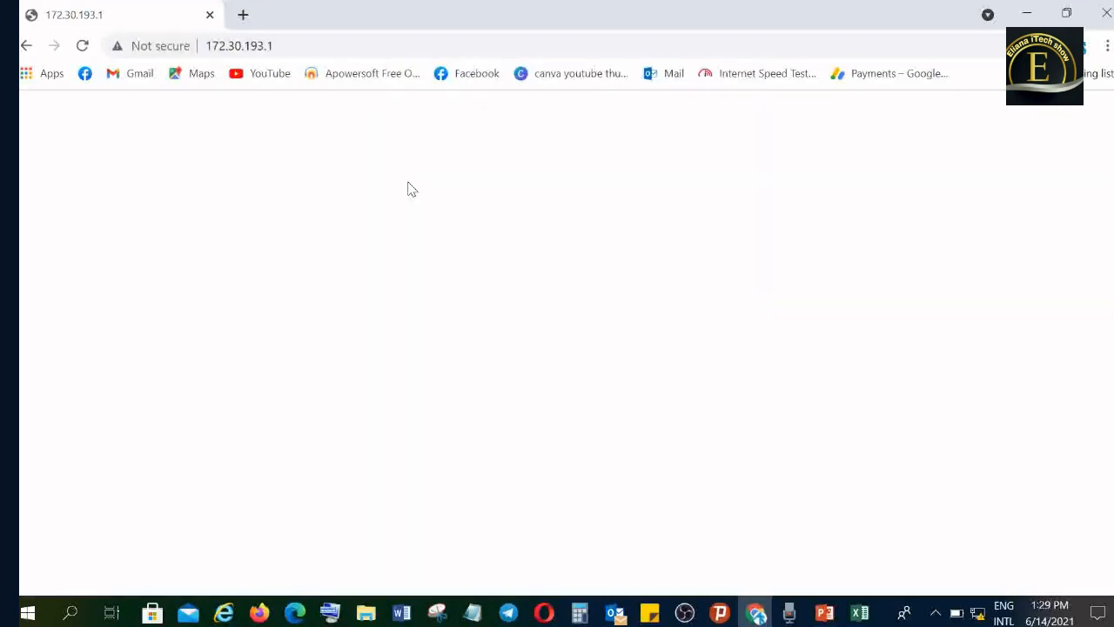
- Try repeatedly to reload the router page at 172.30.193.1
left_click(299, 46)
key("Return")
left_click(300, 45)
key("Return")
left_click(299, 45)
key("Return")
left_click(299, 45)
key("Return")
left_click(281, 46)
key("Return")
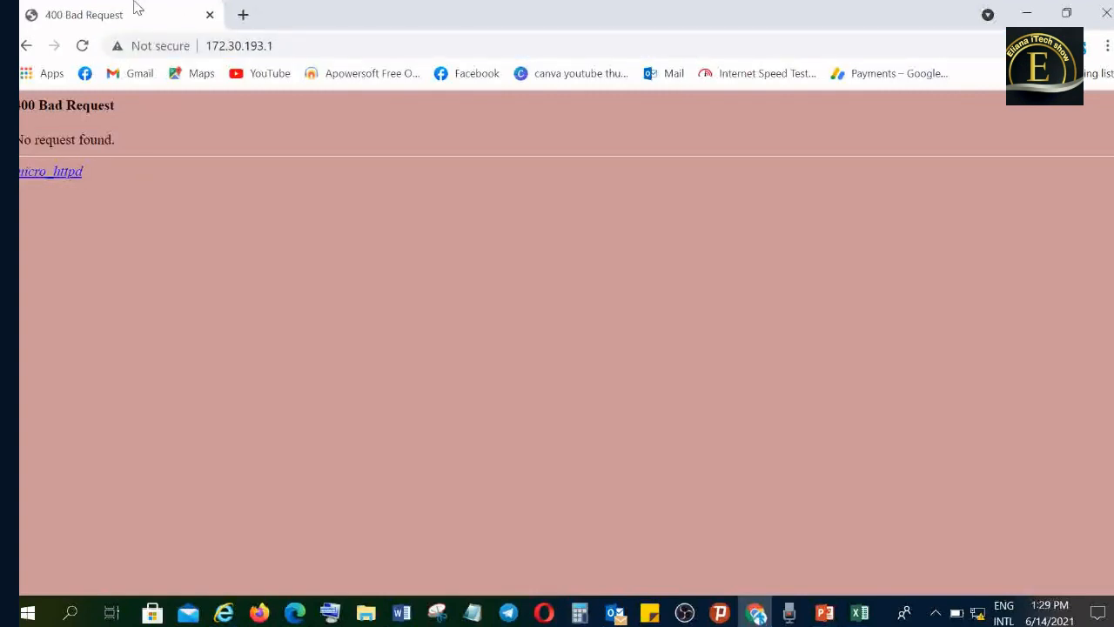
left_click(83, 45)
left_click(290, 45)
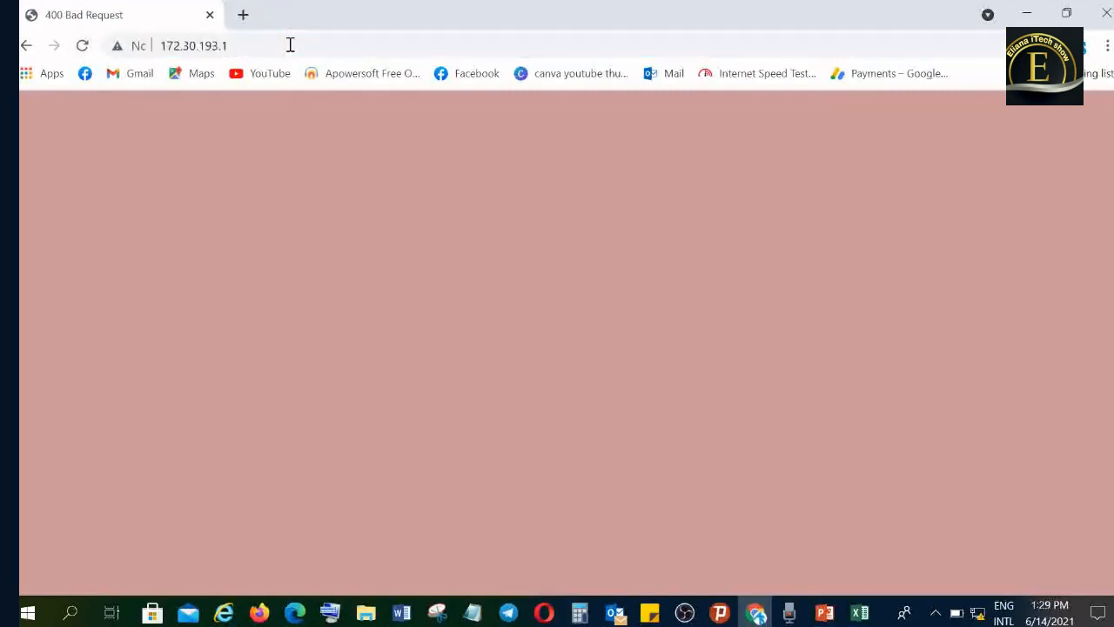
- Go back to the earlier 192.168.1.1 page and enter the router address 172.30.193.1 afresh
left_click(25, 49)
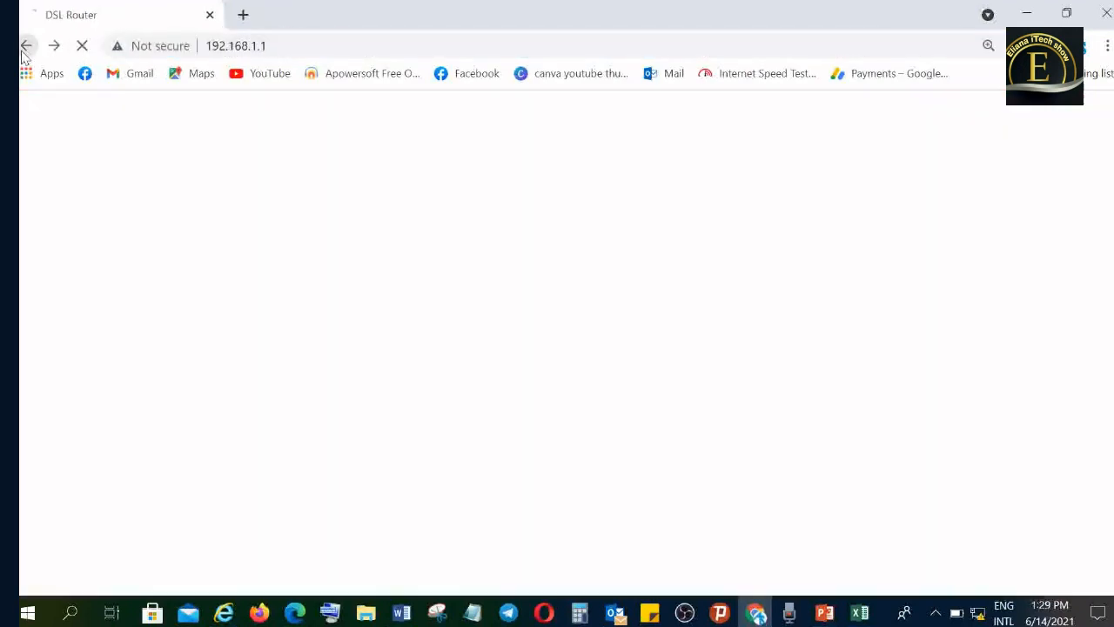
left_click(294, 49)
type("1")
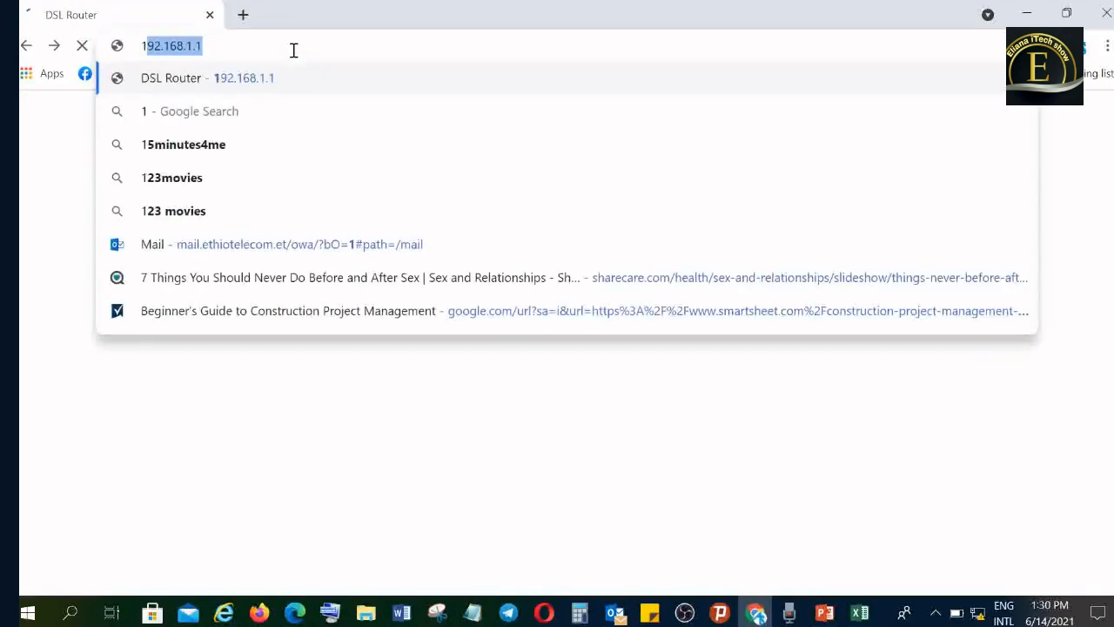
type("72.1")
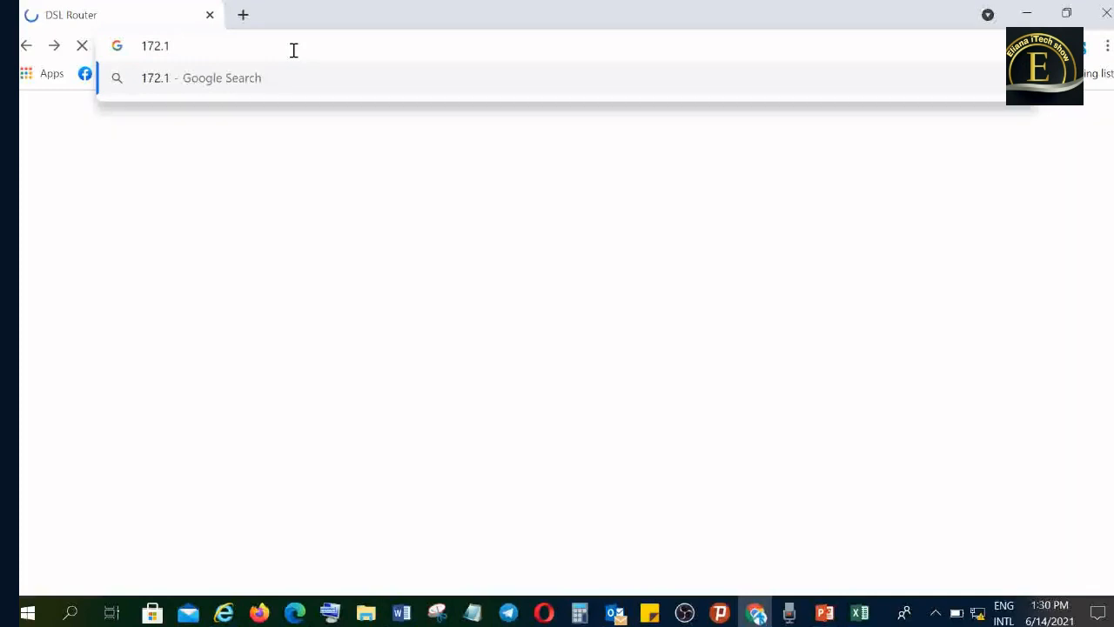
key("BackSpace")
type("30")
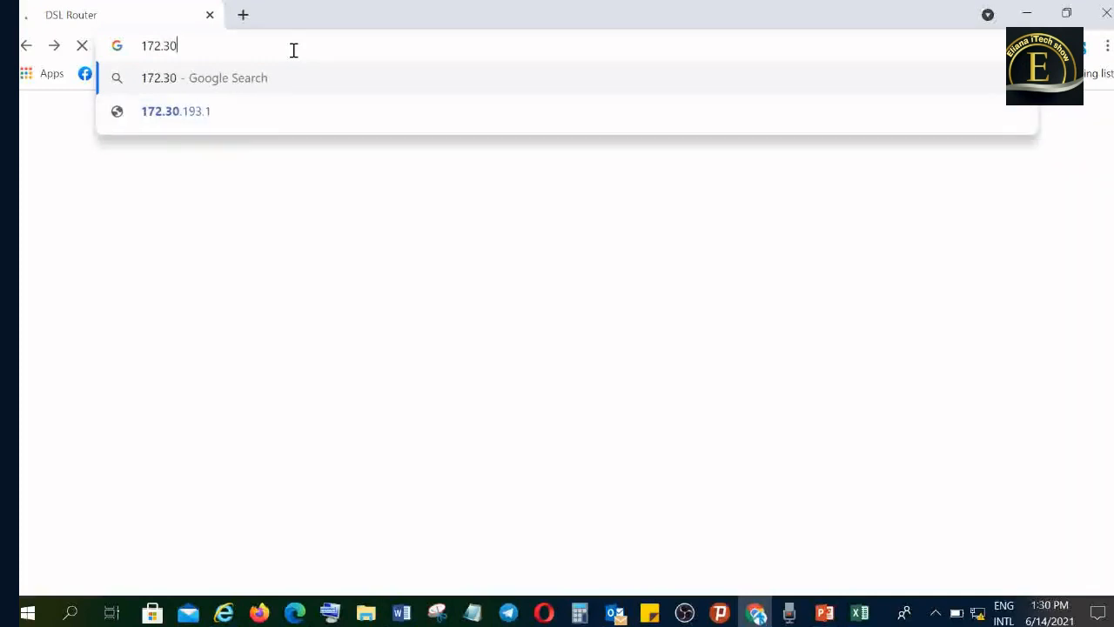
type(".193.1")
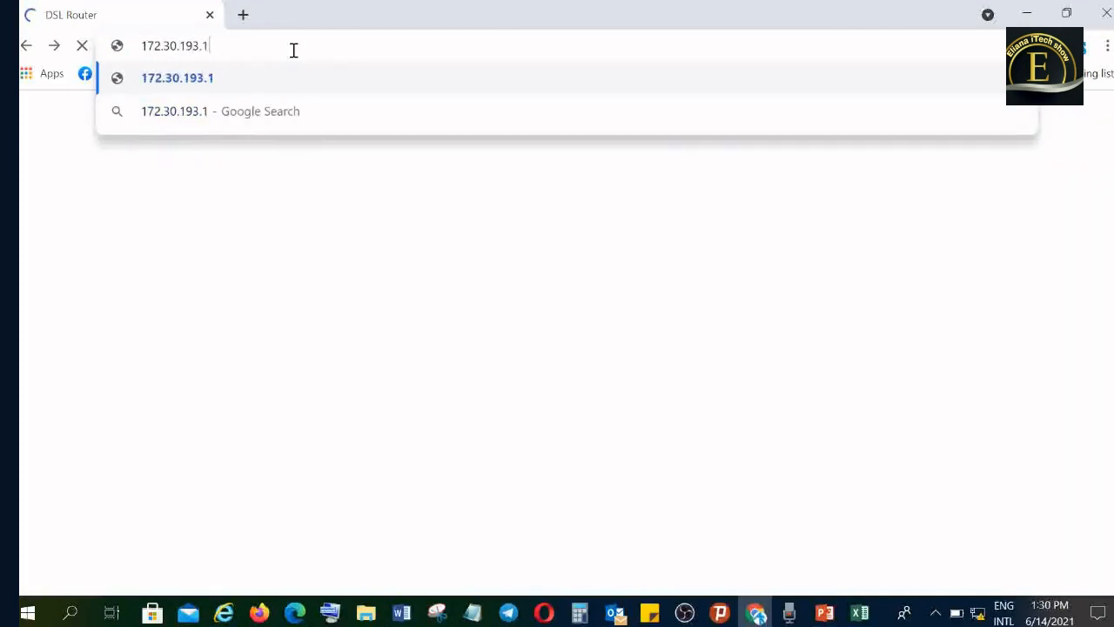
key("Return")
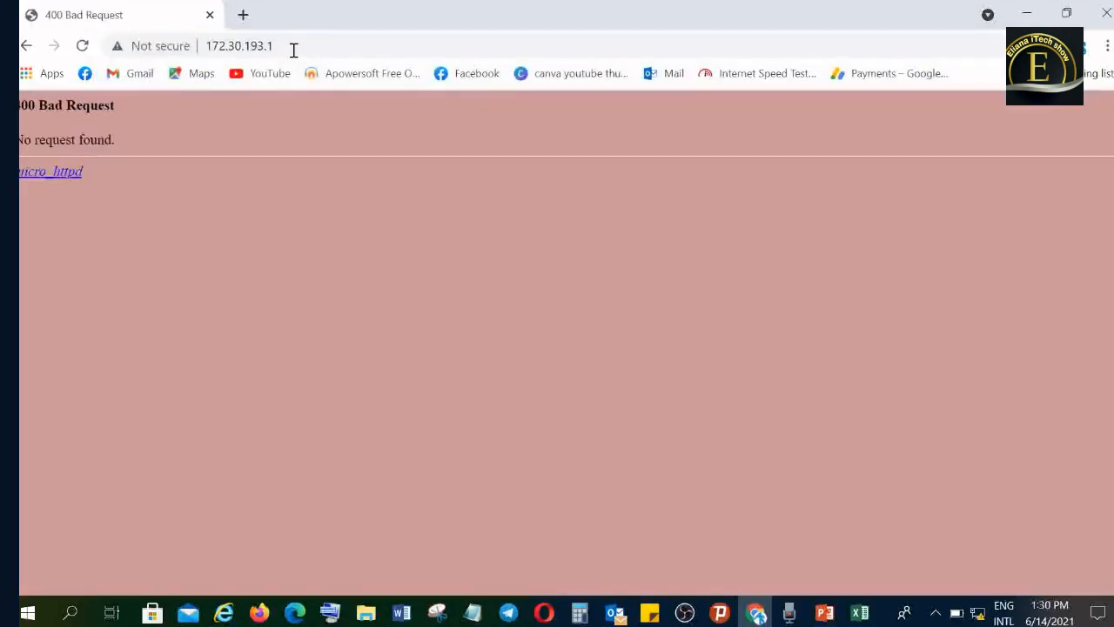
- Retry loading the 172.30.193.1 page a few more times
left_click(293, 51)
key("Return")
left_click(296, 46)
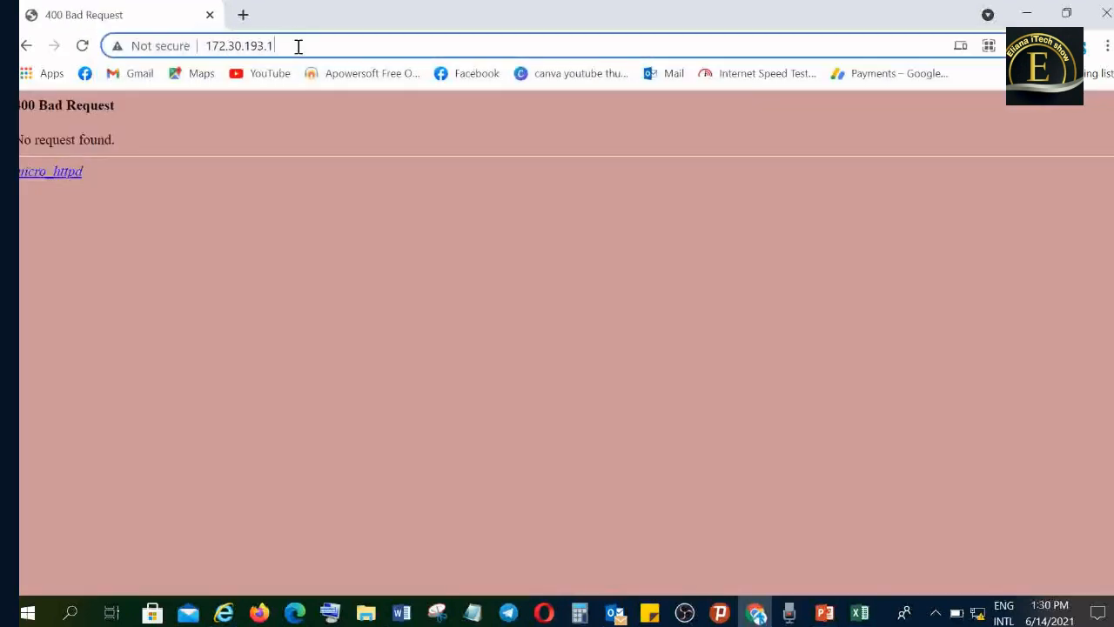
key("Return")
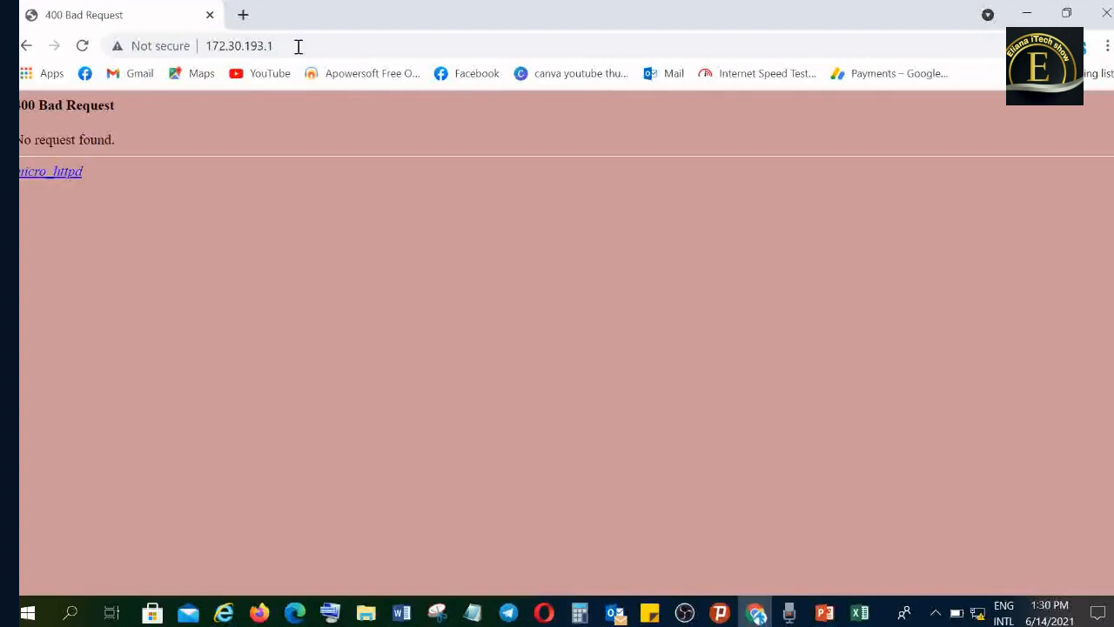
left_click(297, 46)
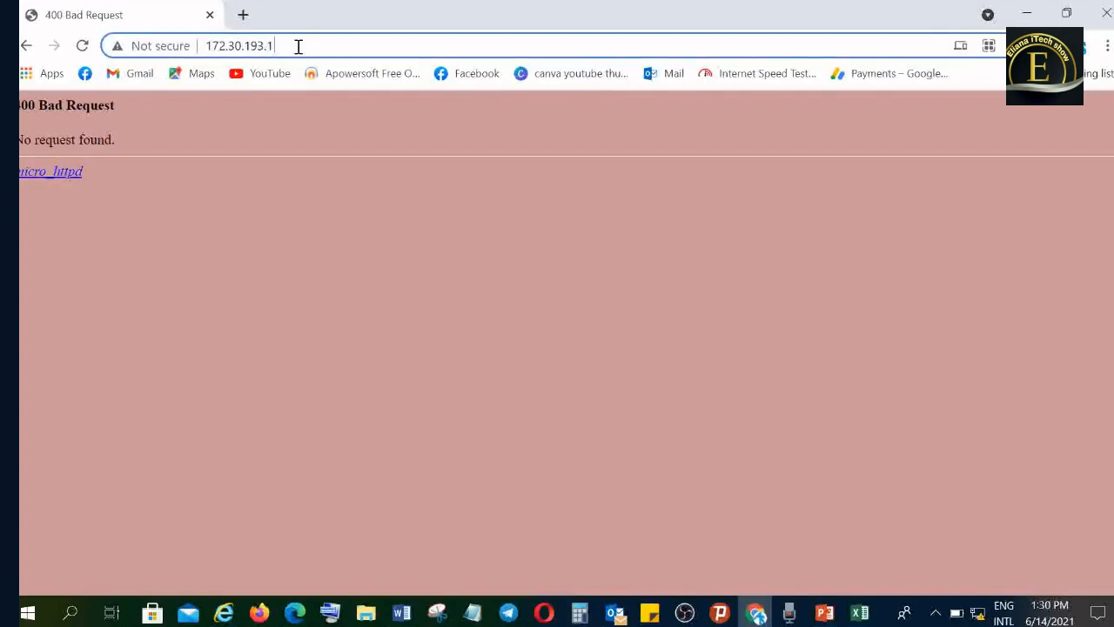
key("Return")
- Open the Network and Sharing Center from the Windows Network & Internet settings
right_click(974, 611)
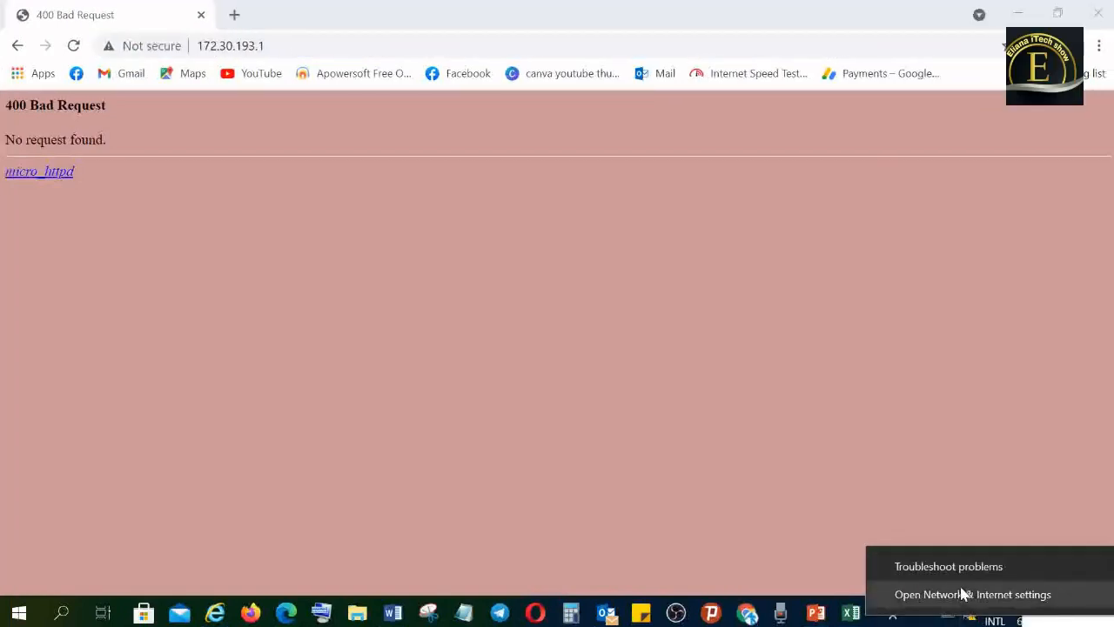
left_click(966, 593)
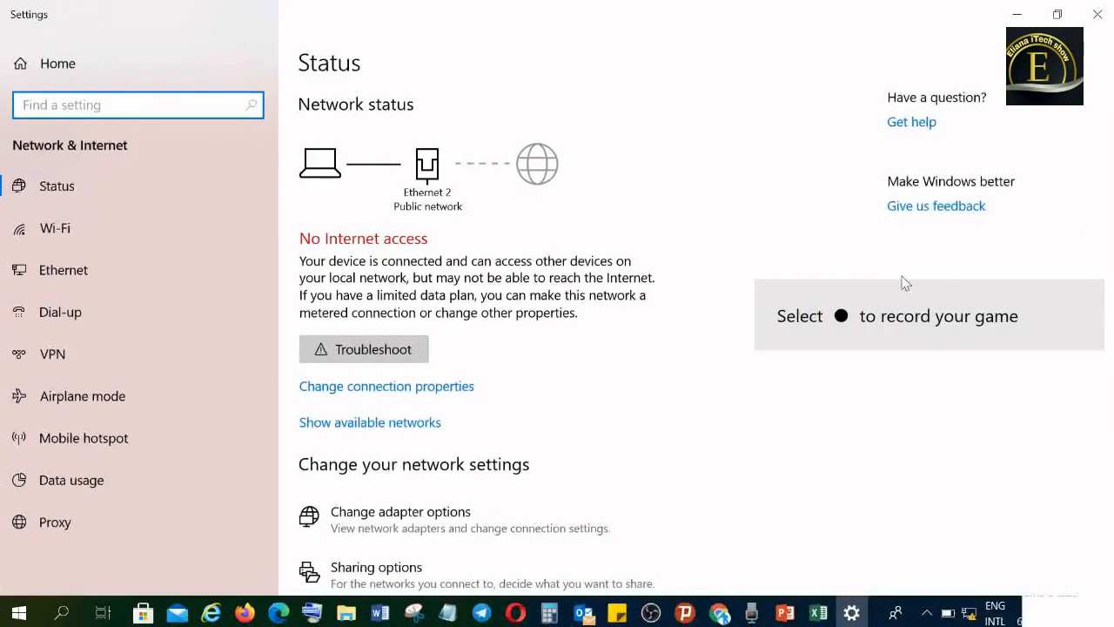
scroll(1097, 459, "down", 3)
left_click_drag(1098, 459, 1097, 470)
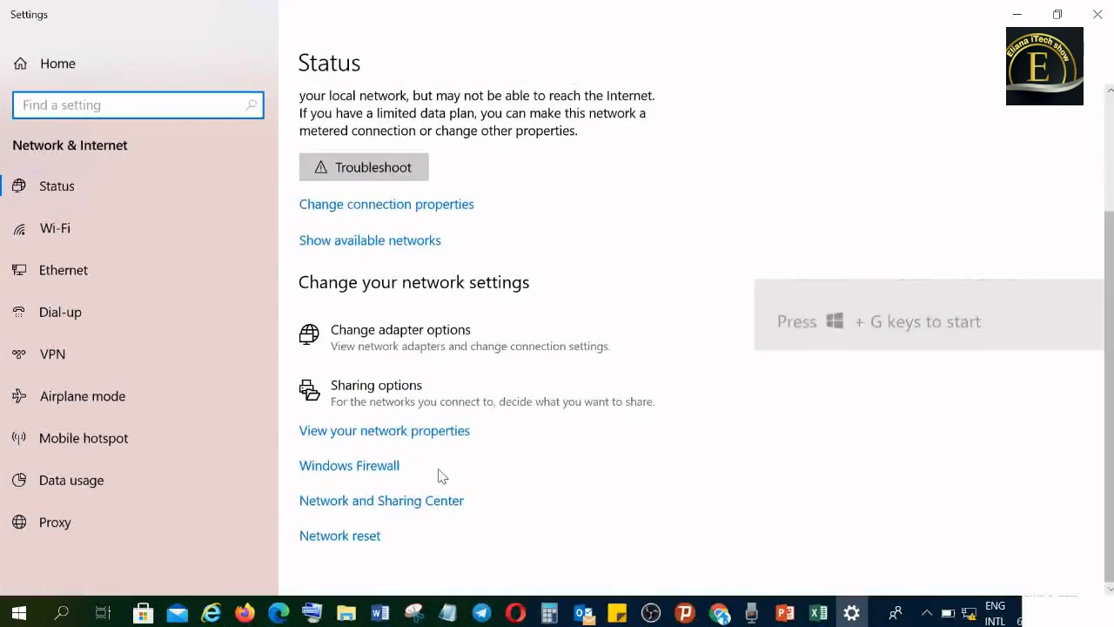
left_click(417, 503)
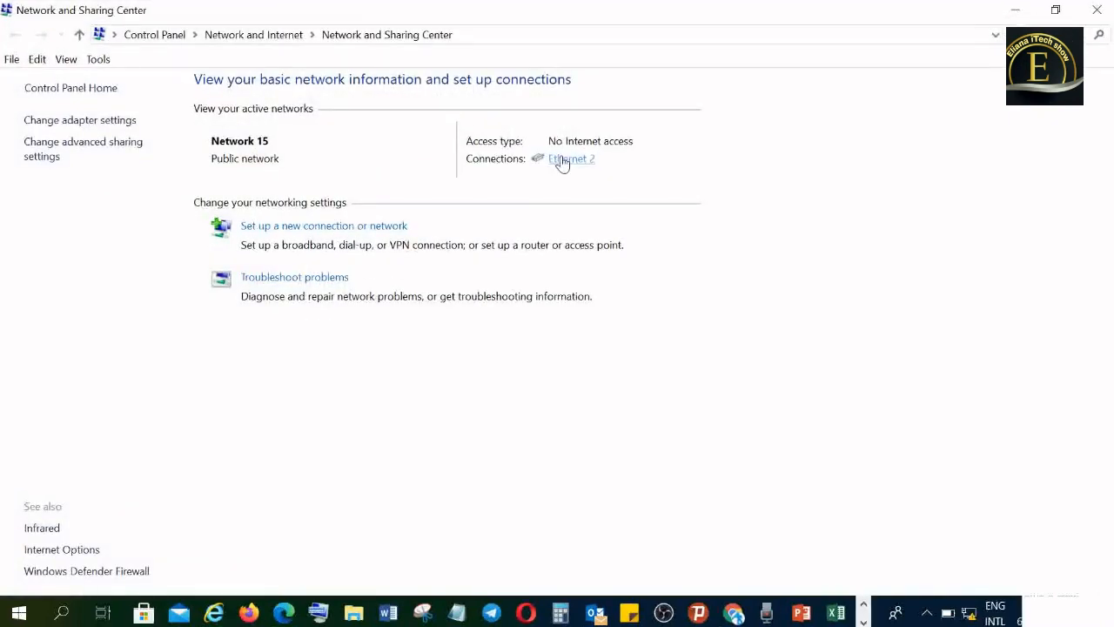
- Open the Internet Protocol Version 4 (TCP/IPv4) properties of the Ethernet 2 connection
left_click(561, 160)
left_click(453, 446)
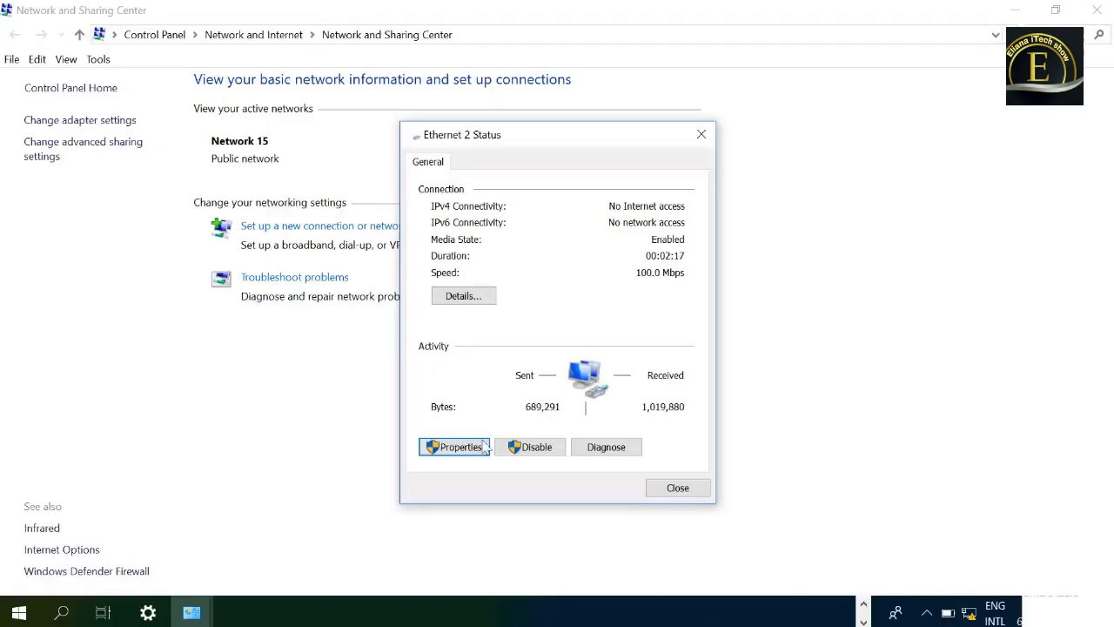
left_click(483, 447)
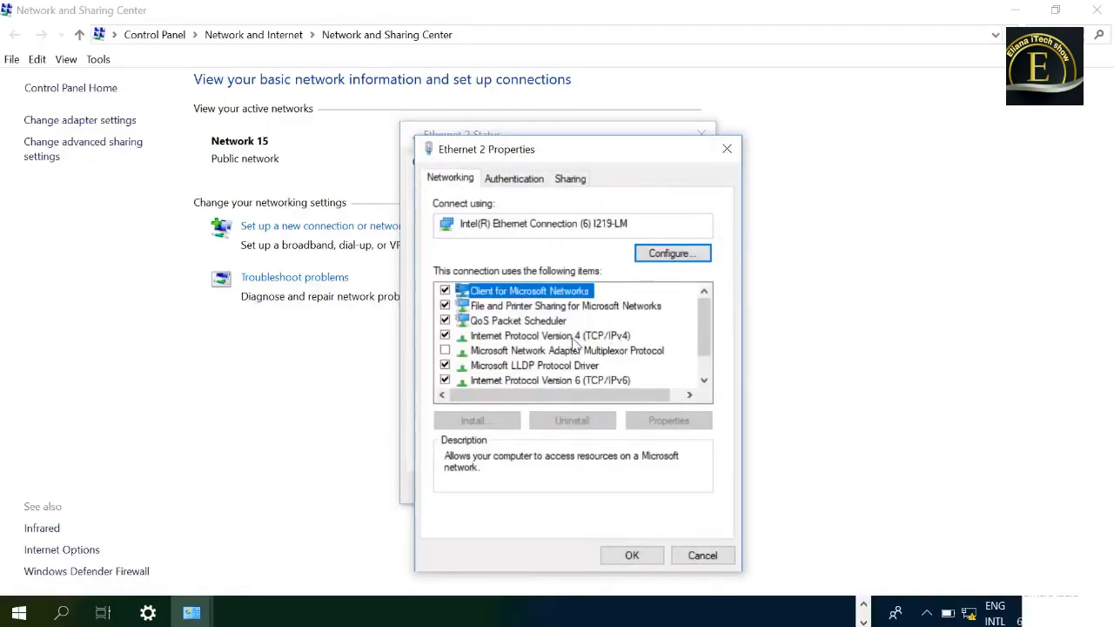
left_click(577, 336)
left_click(663, 421)
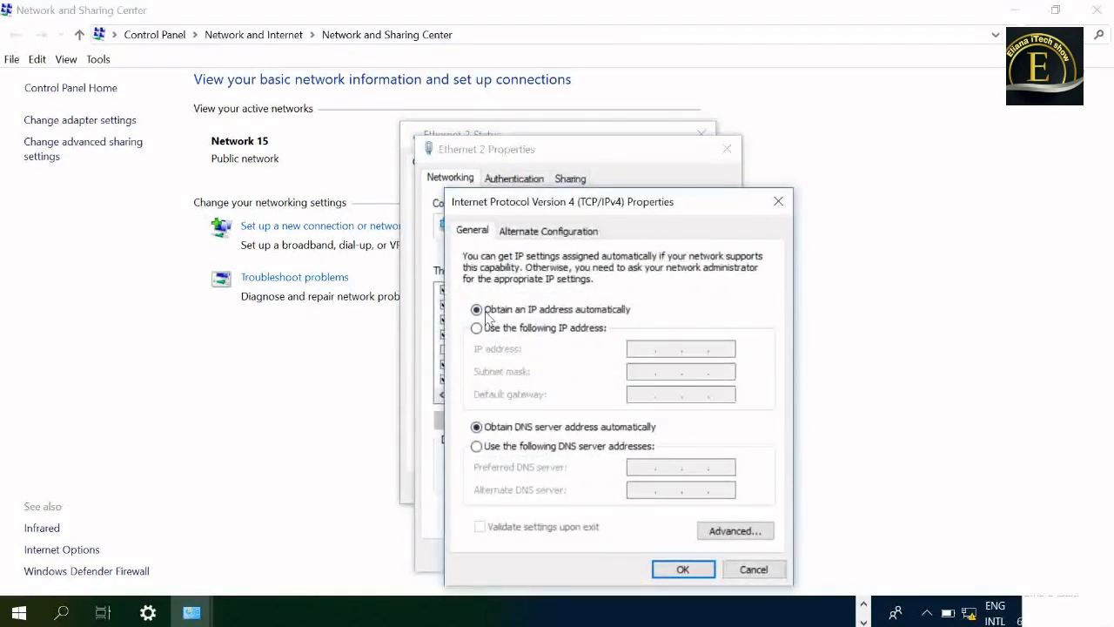
- Switch Ethernet 2 to a manually specified IP address and set it to 172.30.193.2 with the default subnet mask
left_click(477, 329)
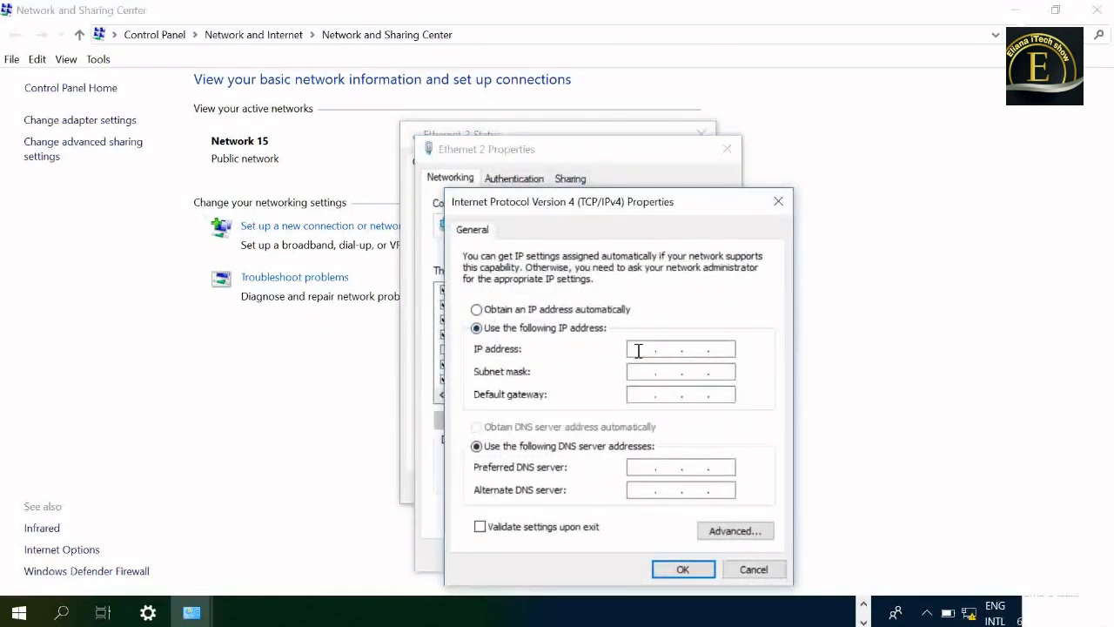
left_click(638, 350)
type("172.30.193.2")
key("Tab")
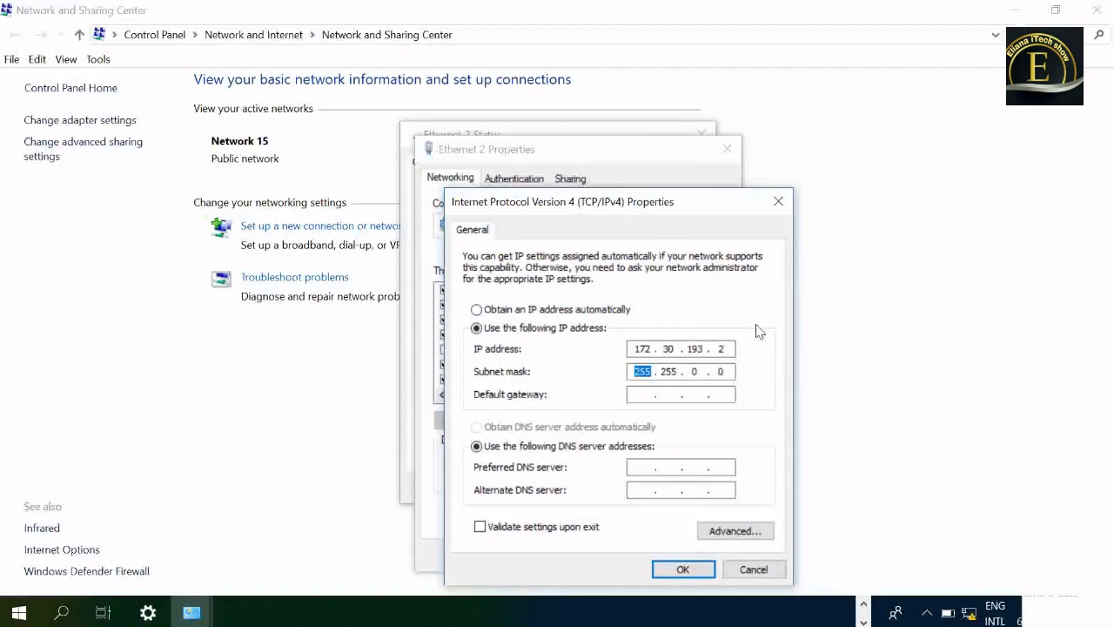
- Set the Ethernet 2 subnet mask to 255.255.255.0 and the default gateway to 172.30.193.1
left_click(706, 371)
key("BackSpace")
type("255")
left_click(639, 397)
type("1")
type("93.2")
key("BackSpace")
key("BackSpace")
type("72301931")
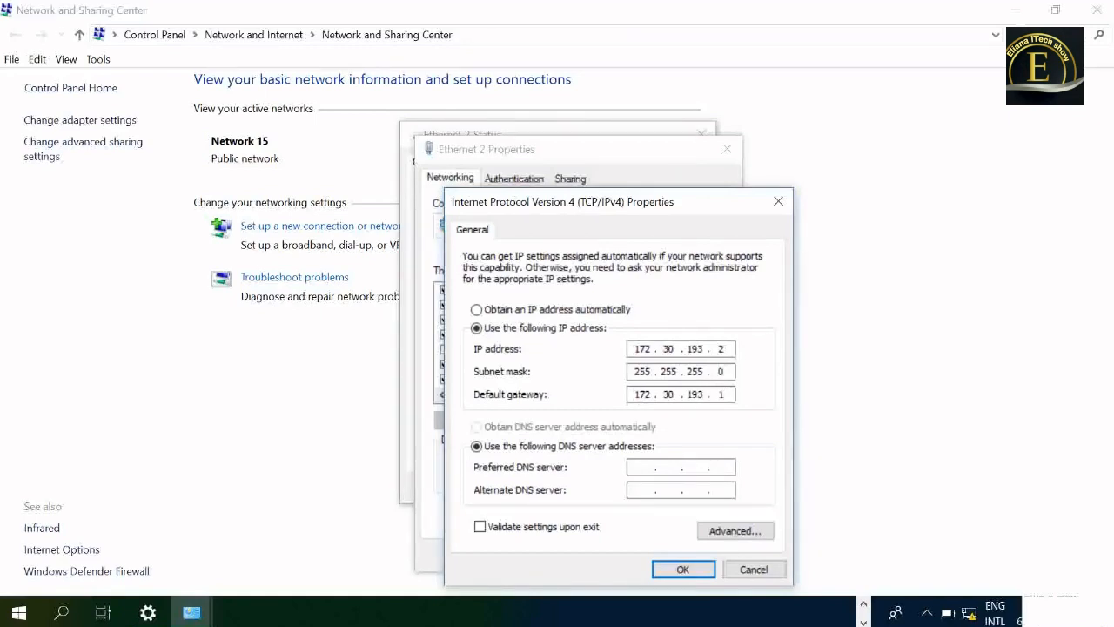
- Accept the IPv4 settings and close the Ethernet 2 dialogs, the Network and Sharing Center and the Settings window
left_click(684, 570)
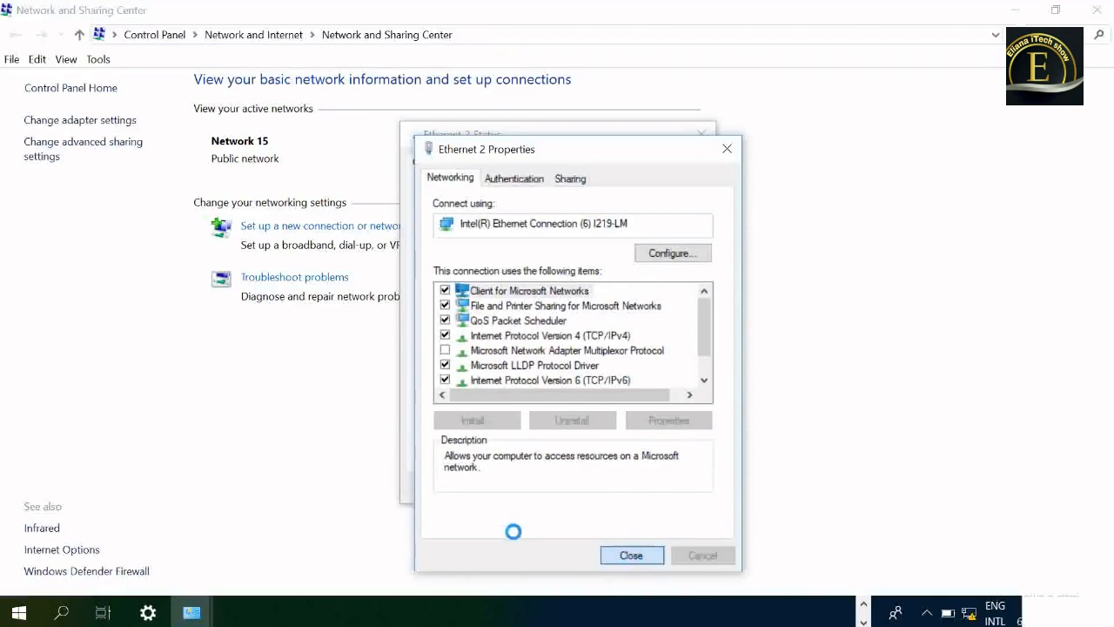
left_click(631, 554)
left_click(674, 487)
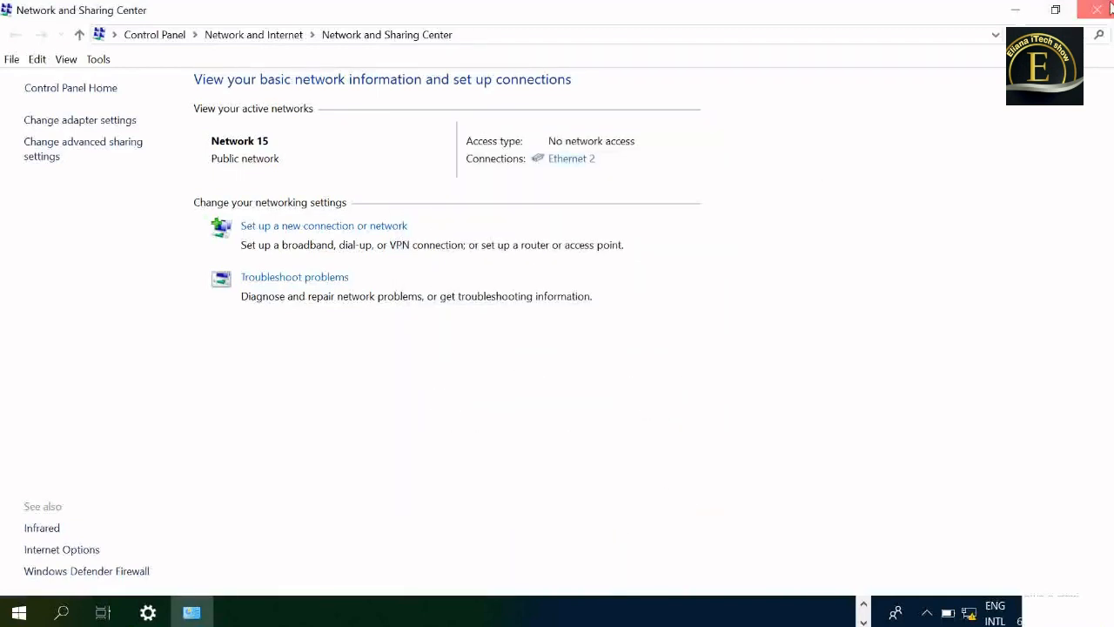
left_click(1098, 9)
left_click(1098, 9)
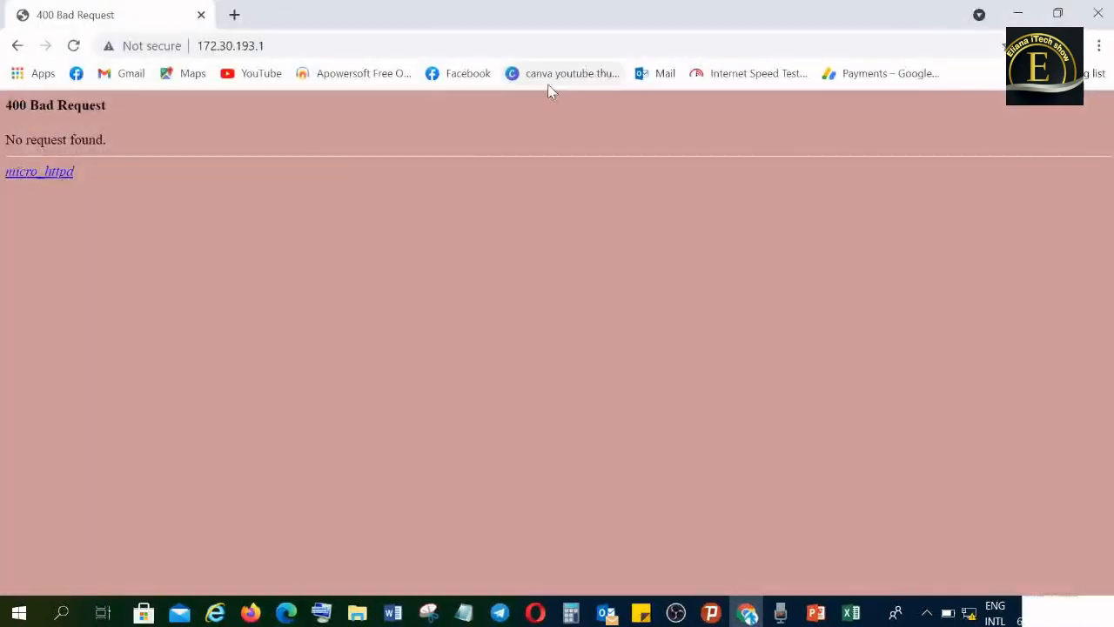
- Reload the router page at 172.30.193.1 and look over its device status overview and LAN IP configuration
left_click(345, 44)
key("Return")
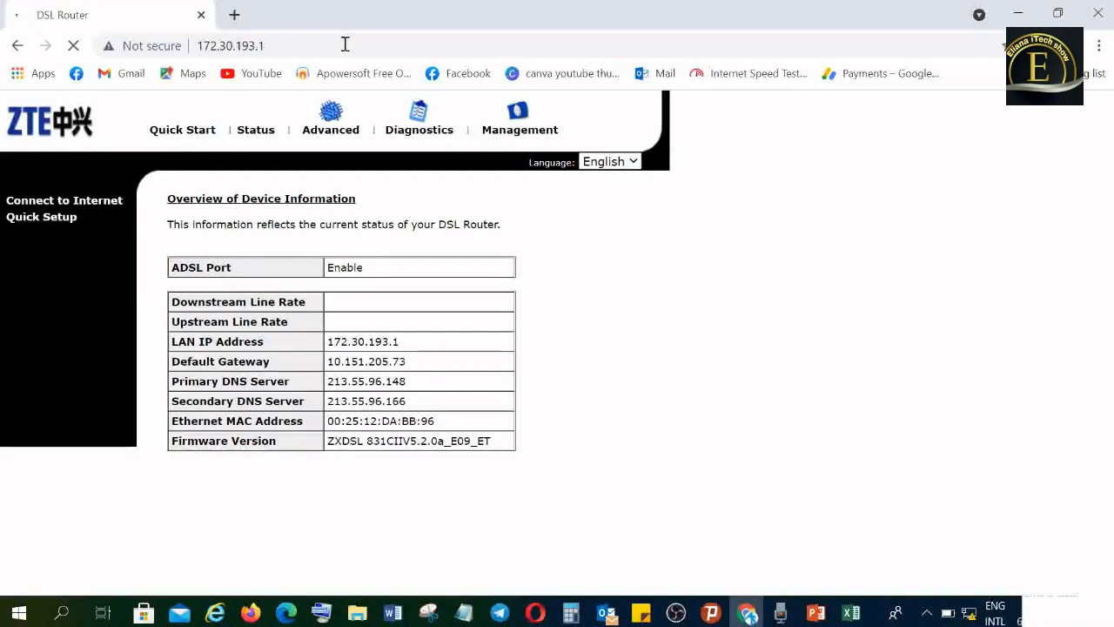
left_click(257, 127)
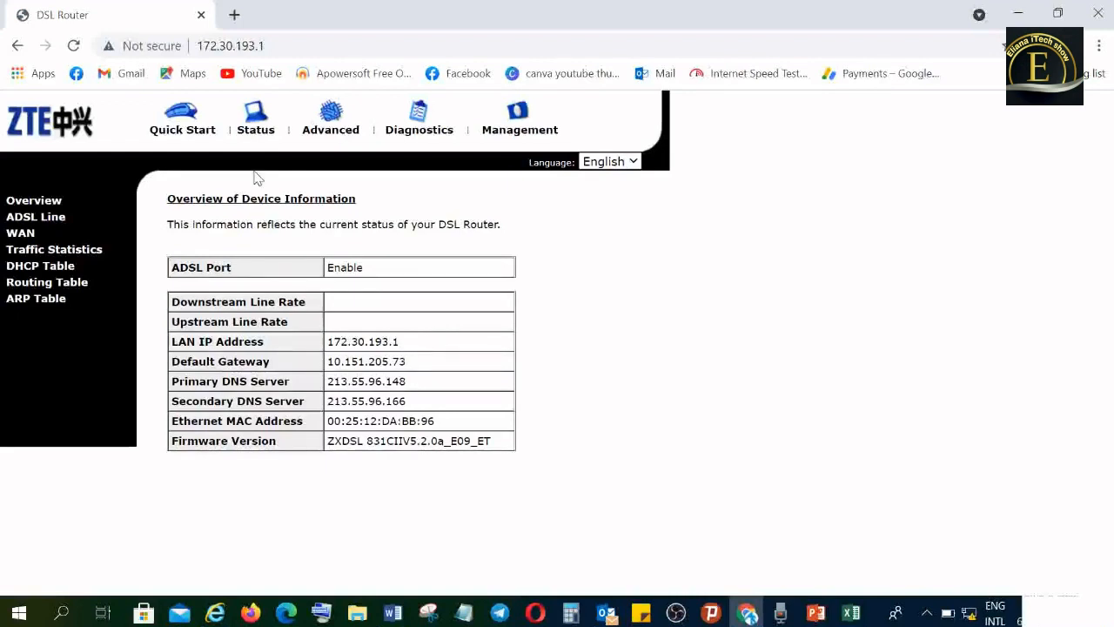
left_click(338, 125)
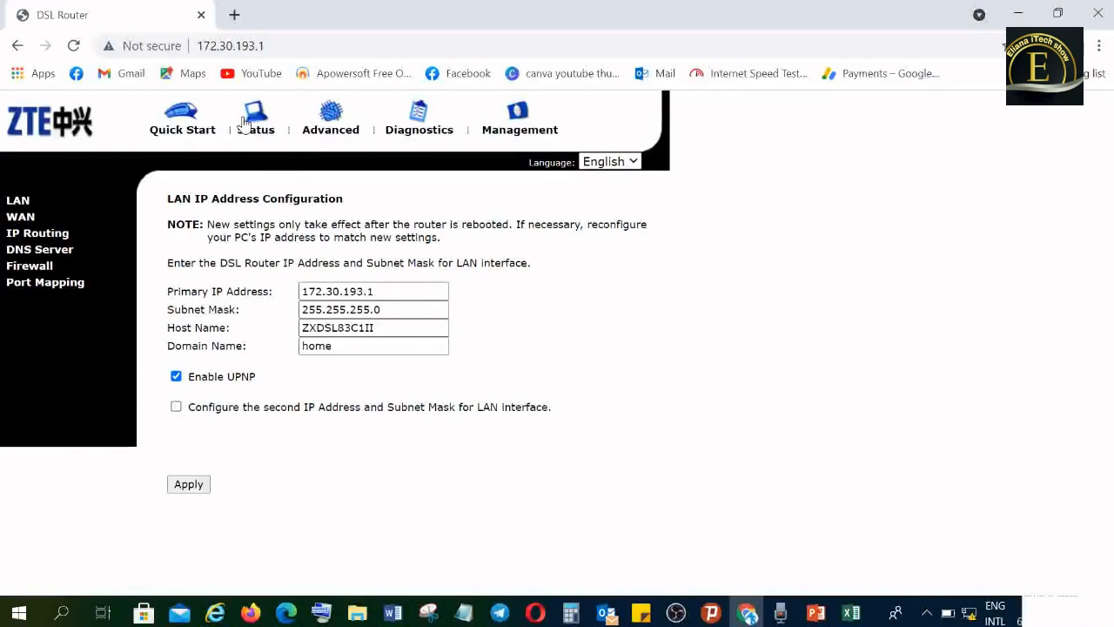
left_click(244, 127)
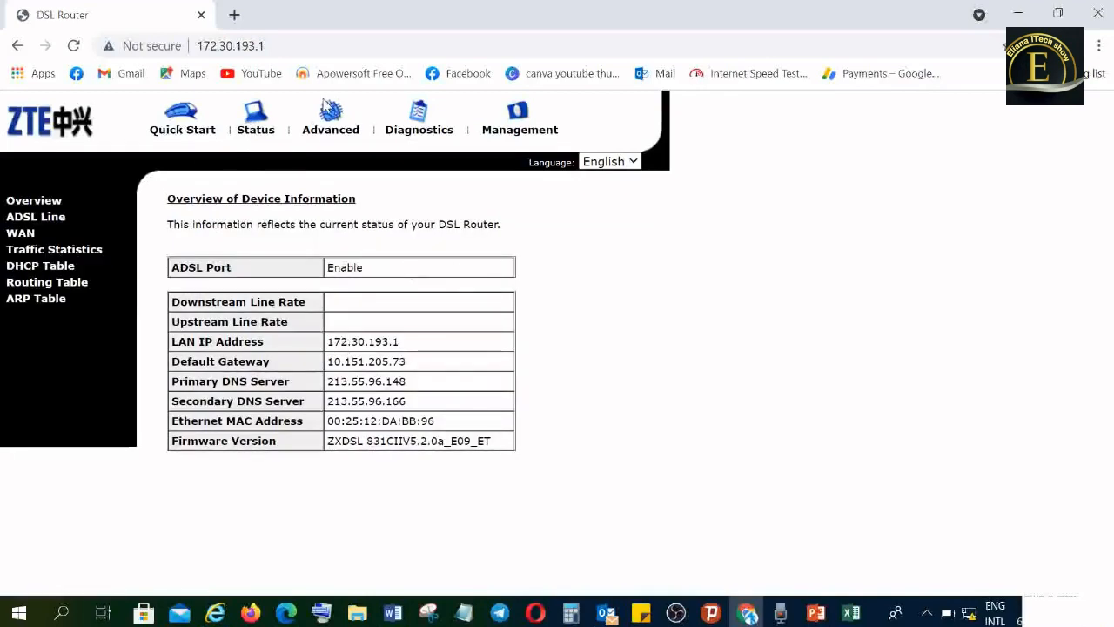
left_click(281, 42)
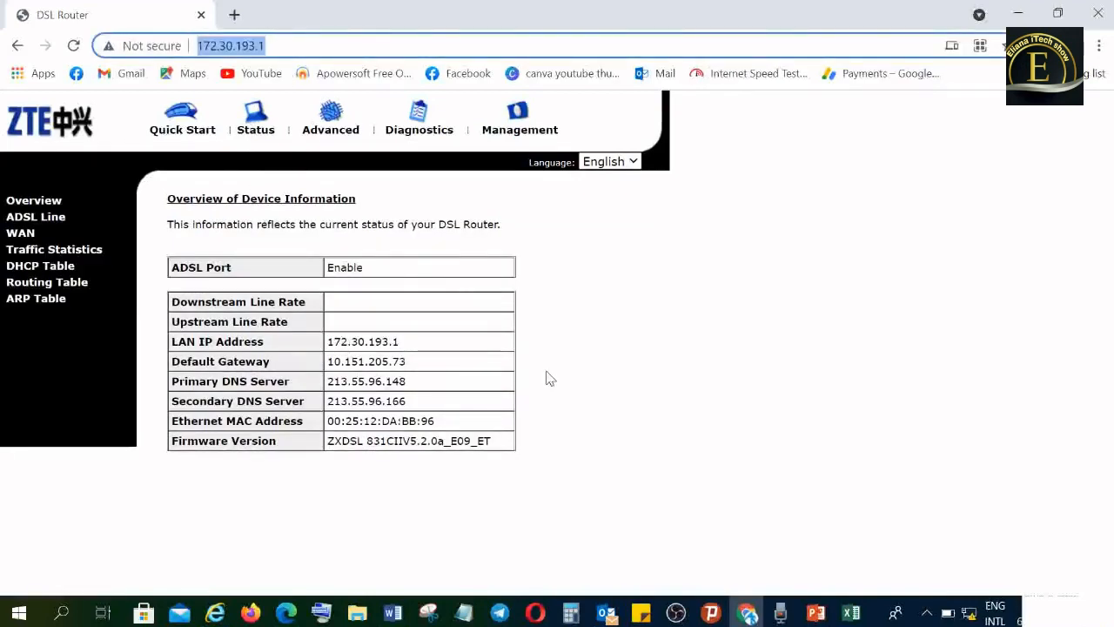
left_click(546, 379)
left_click(337, 131)
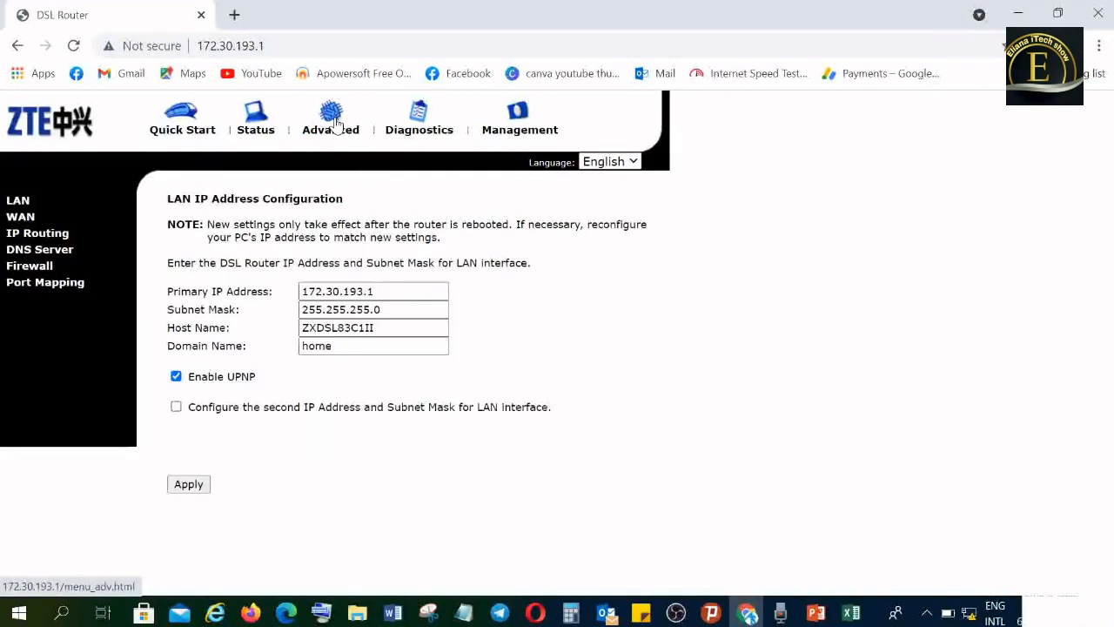
- Allow remote access to the router over the mer_8_81 connection via Ping, Web Browser, Telnet and TFTP
left_click(520, 132)
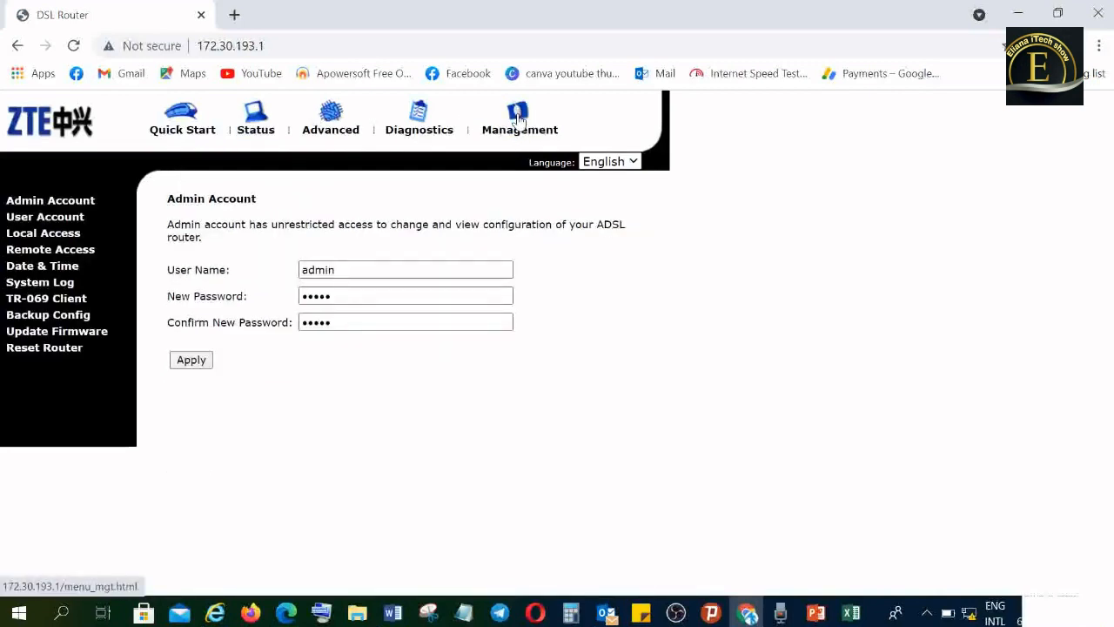
left_click(518, 120)
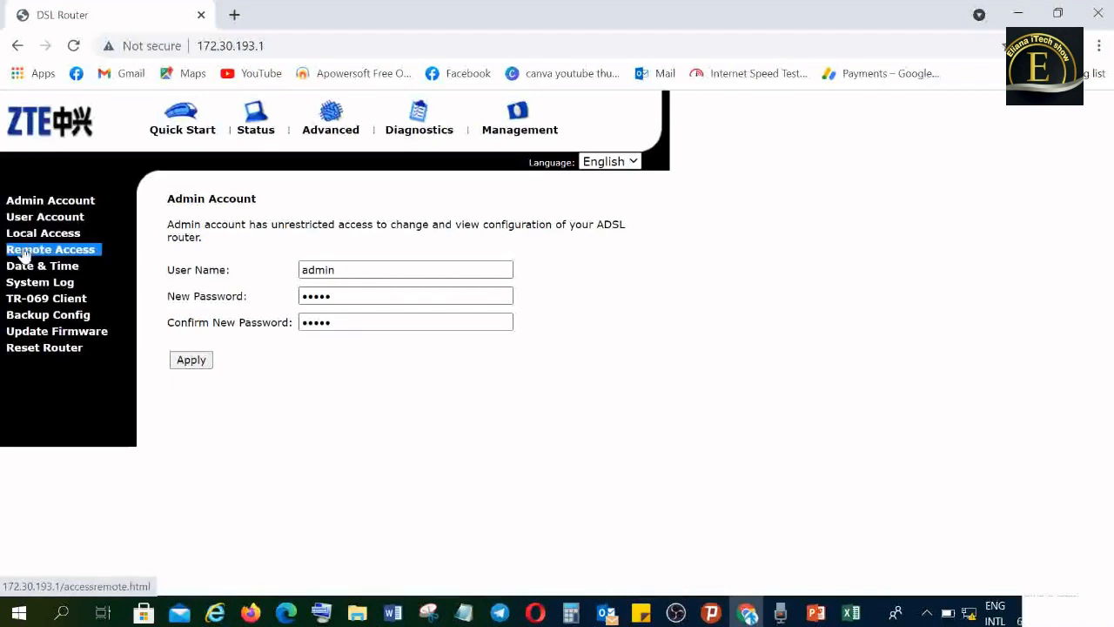
left_click(33, 251)
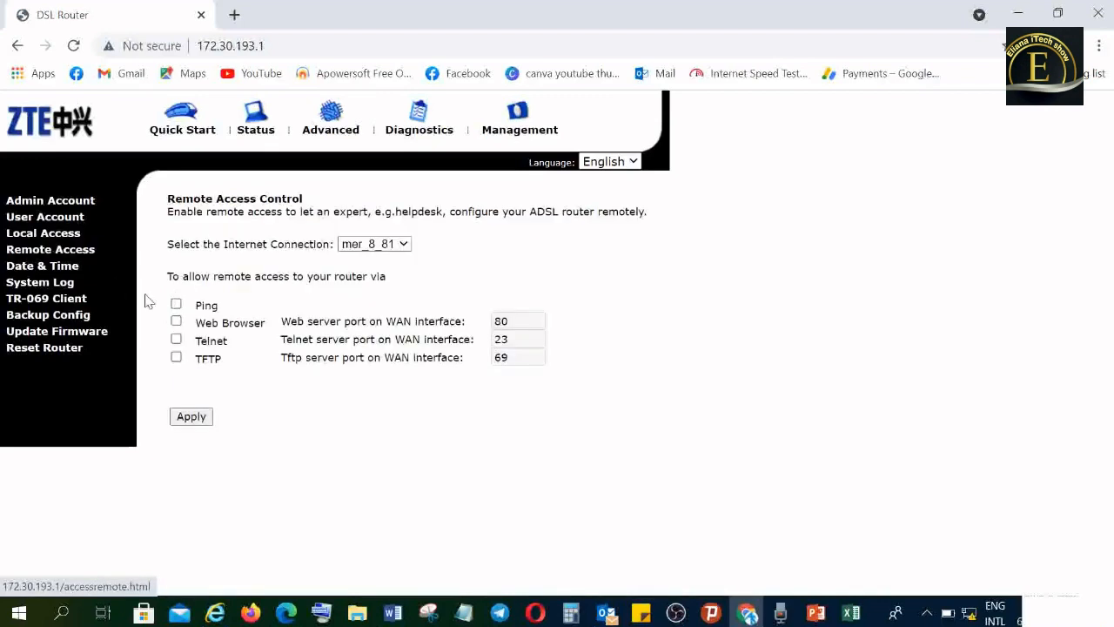
left_click(176, 319)
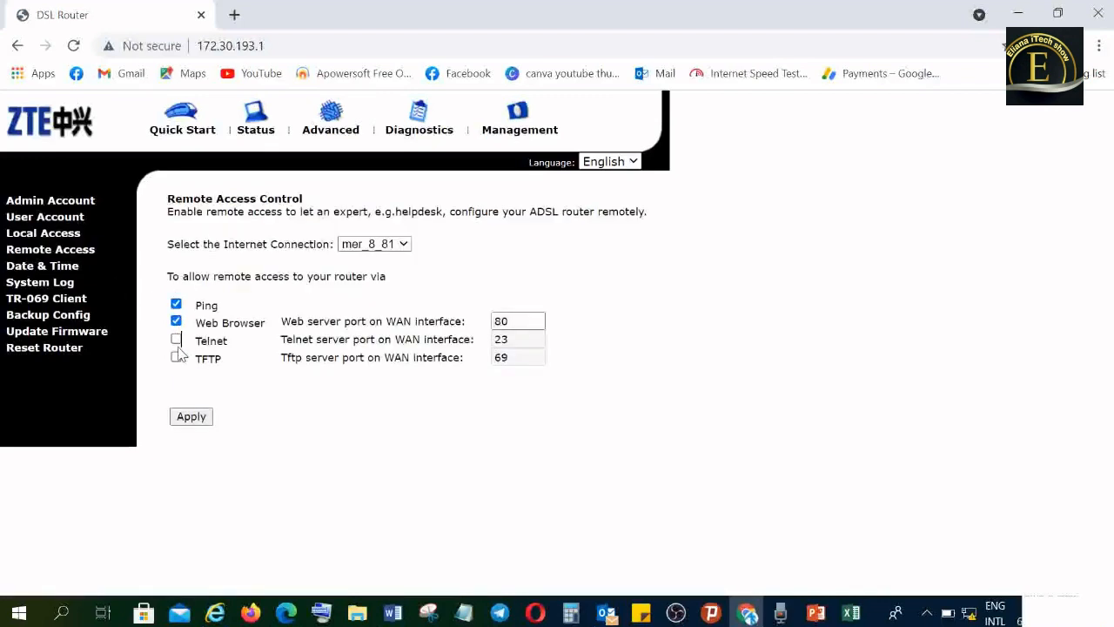
left_click(176, 338)
left_click(176, 356)
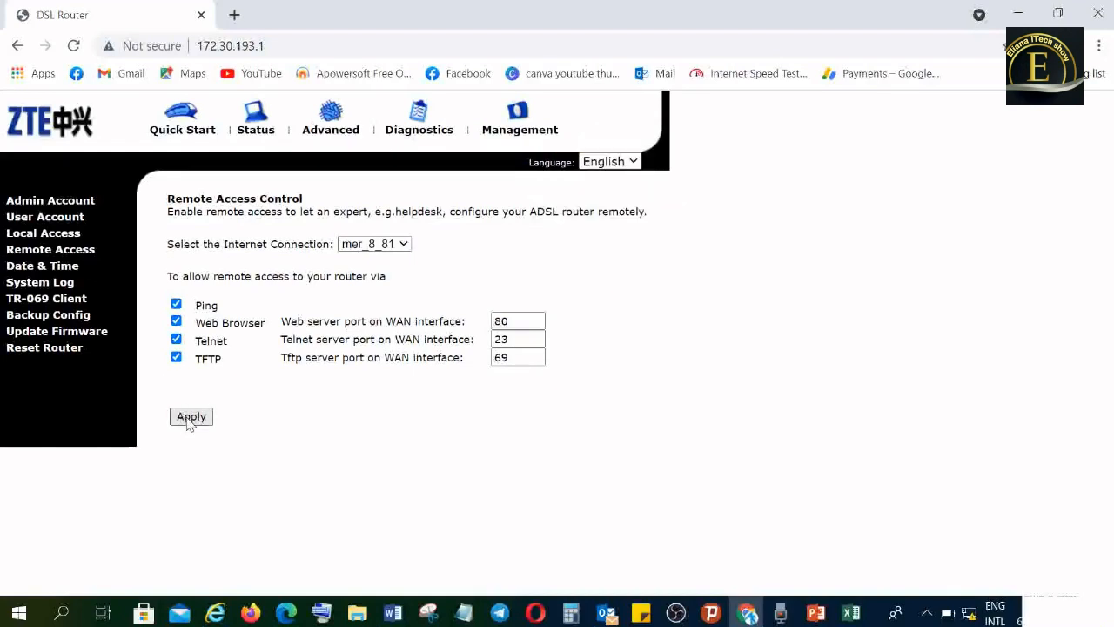
left_click(33, 260)
- Check the LAN IP, DNS servers and MAC address in the device overview, and the primary IP address in the LAN configuration
left_click(261, 126)
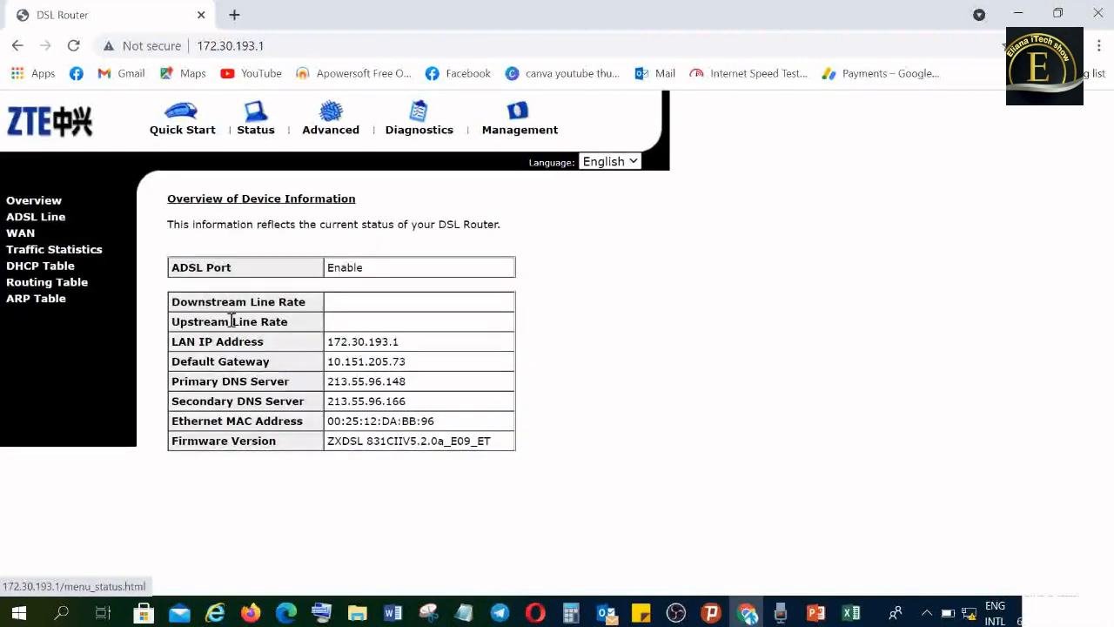
left_click_drag(423, 340, 369, 340)
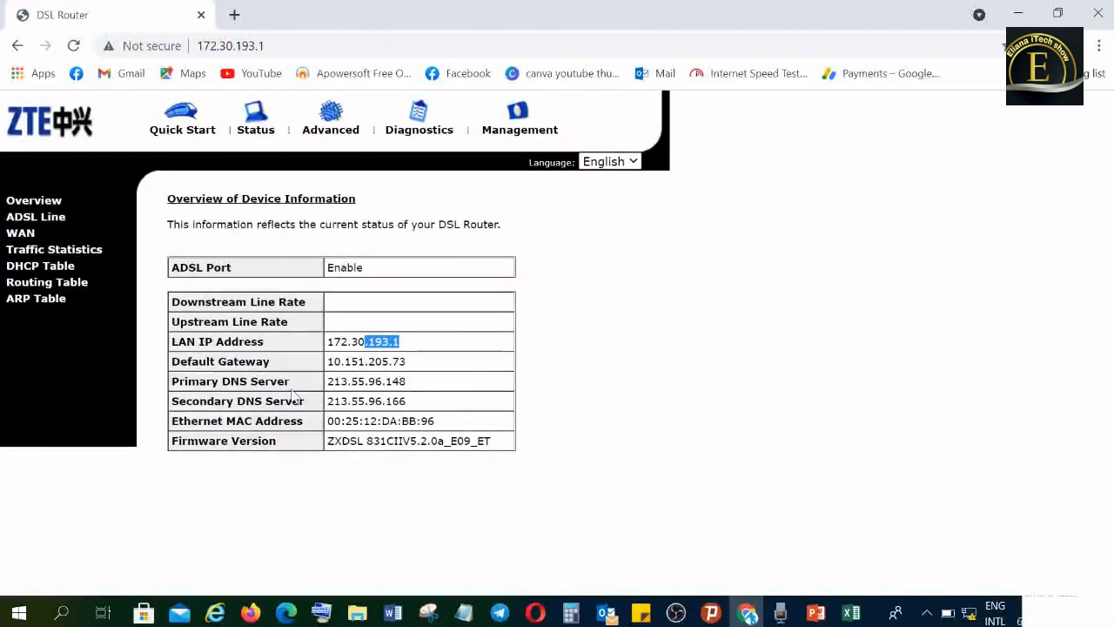
left_click(445, 392)
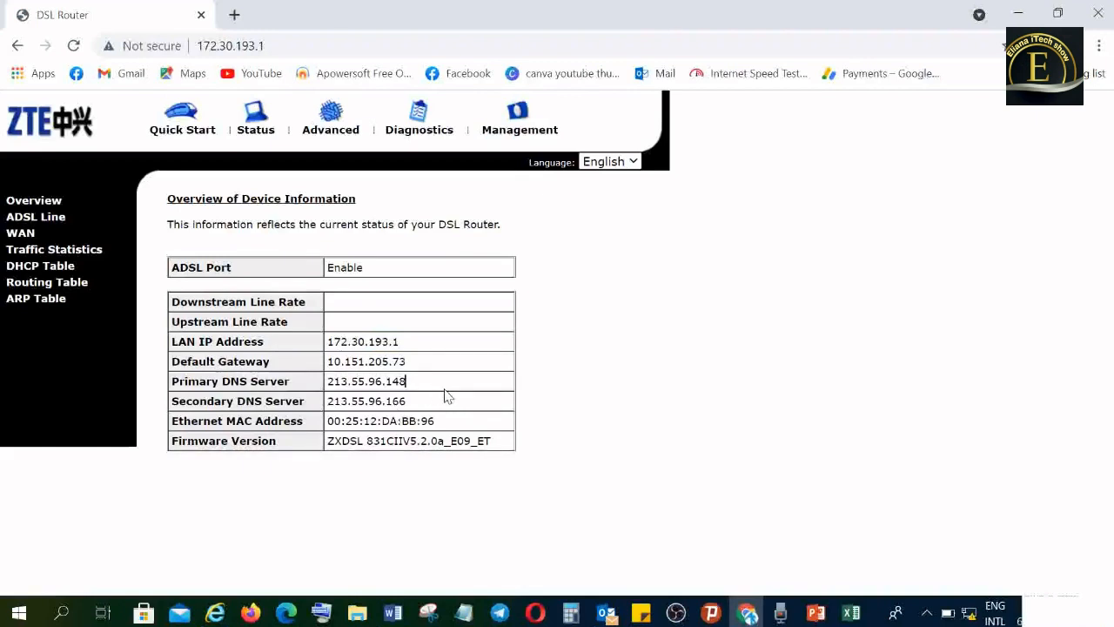
left_click_drag(427, 422, 324, 437)
left_click(537, 423)
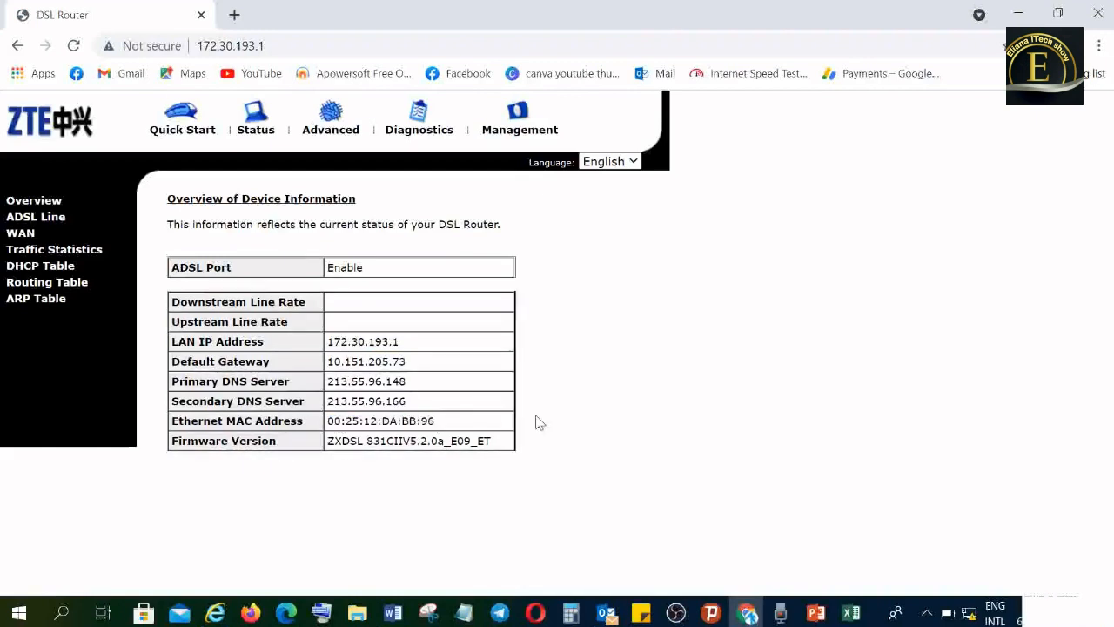
left_click(324, 127)
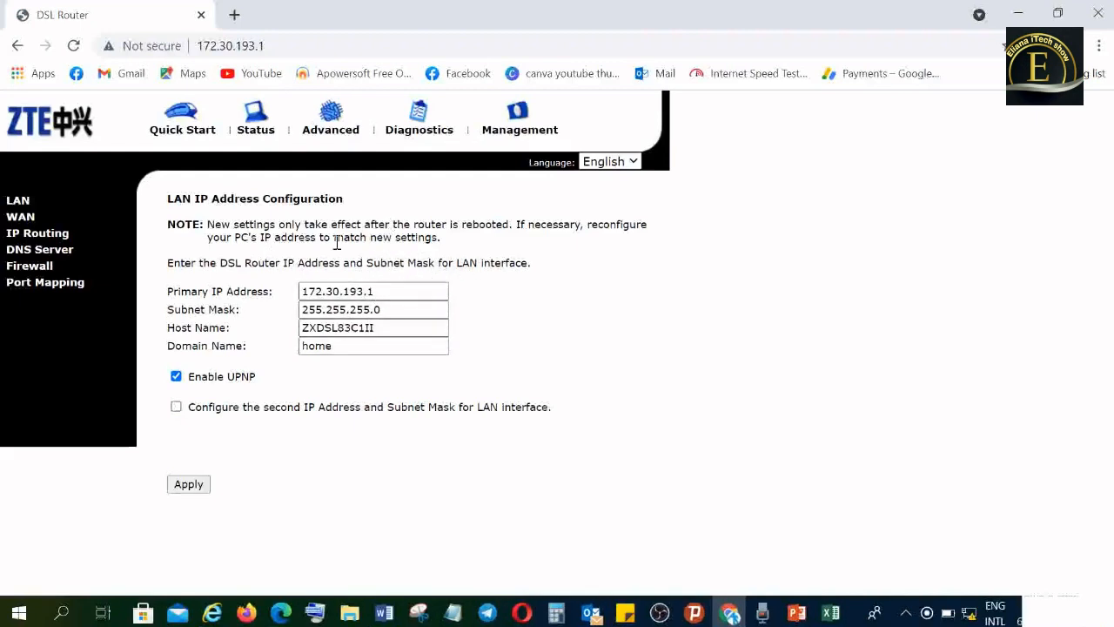
left_click_drag(381, 293, 345, 296)
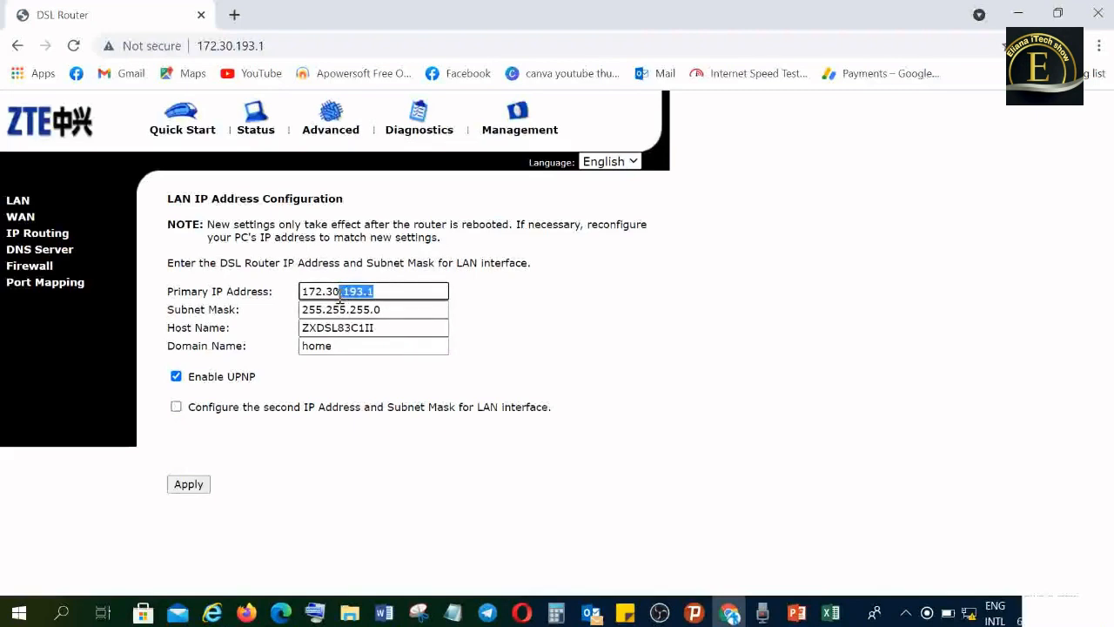
left_click(387, 293)
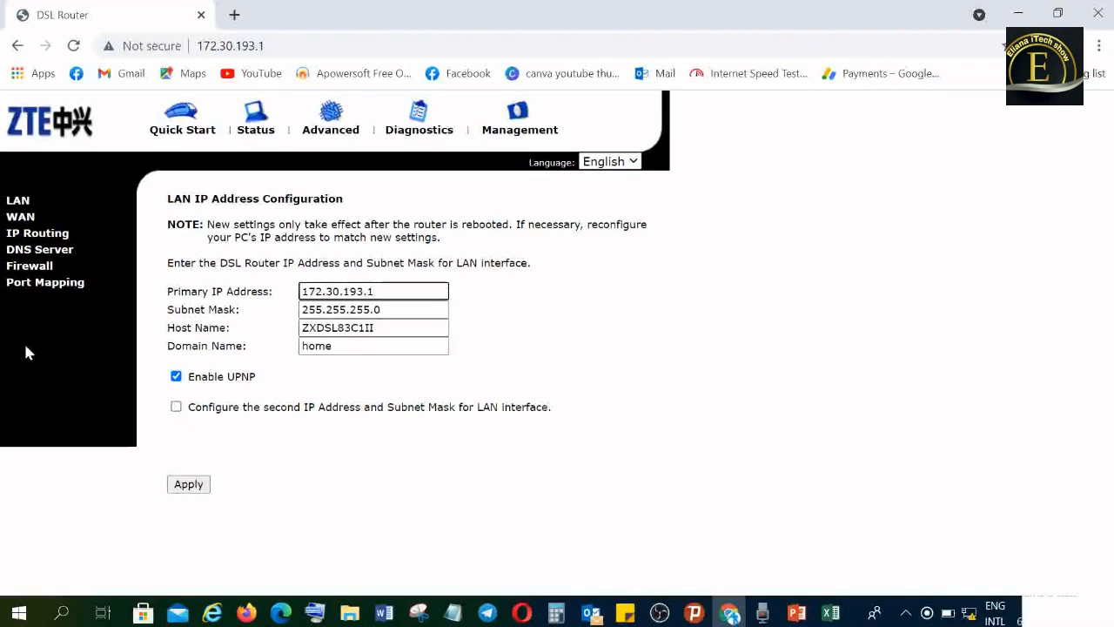
- Review the ATM PVC and WAN IP settings of the mer_8_81 connection, and return to the device status overview
left_click(22, 218)
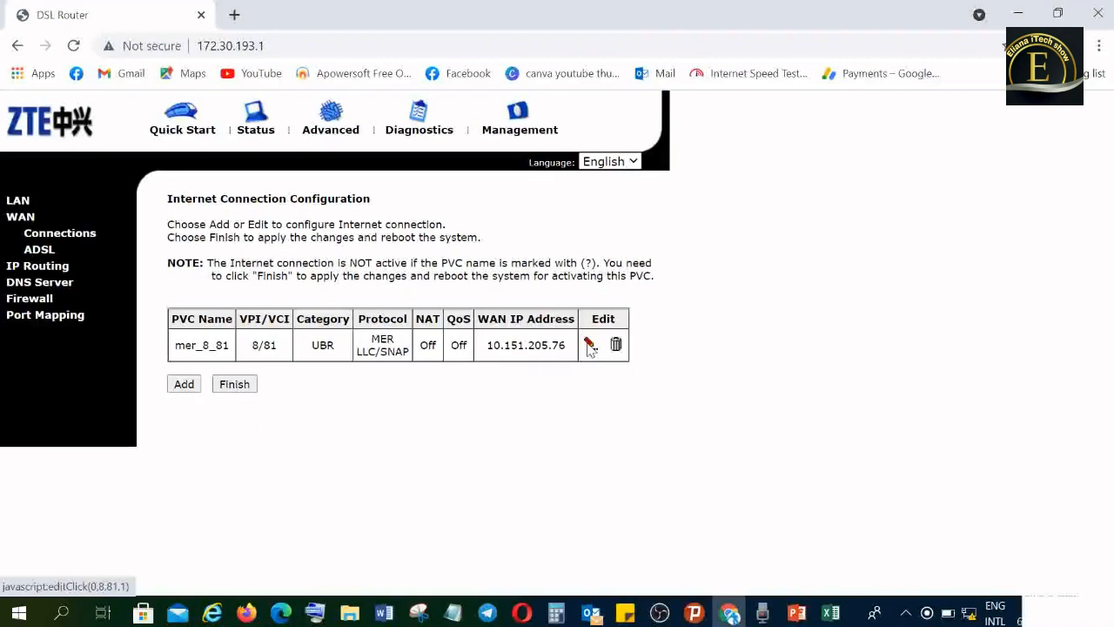
left_click(589, 346)
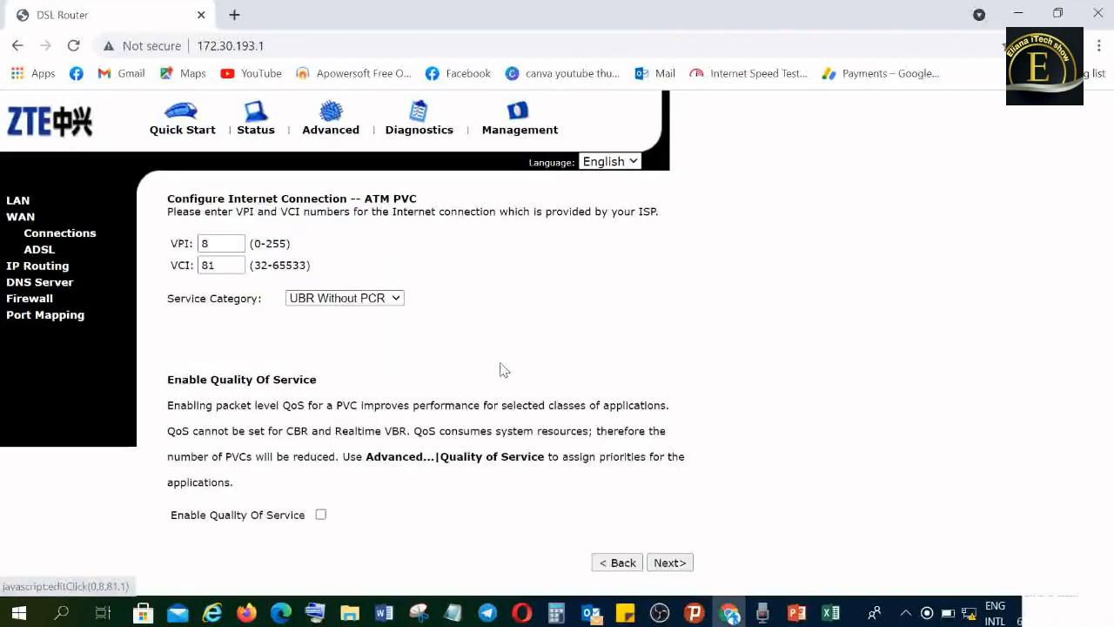
left_click(671, 566)
left_click(591, 438)
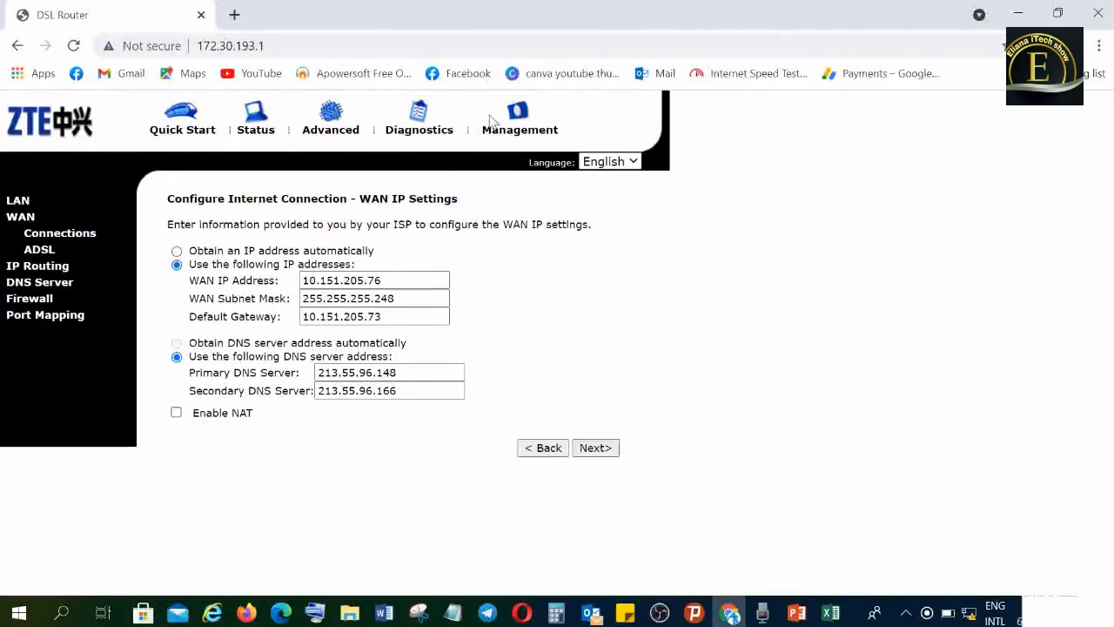
left_click(254, 127)
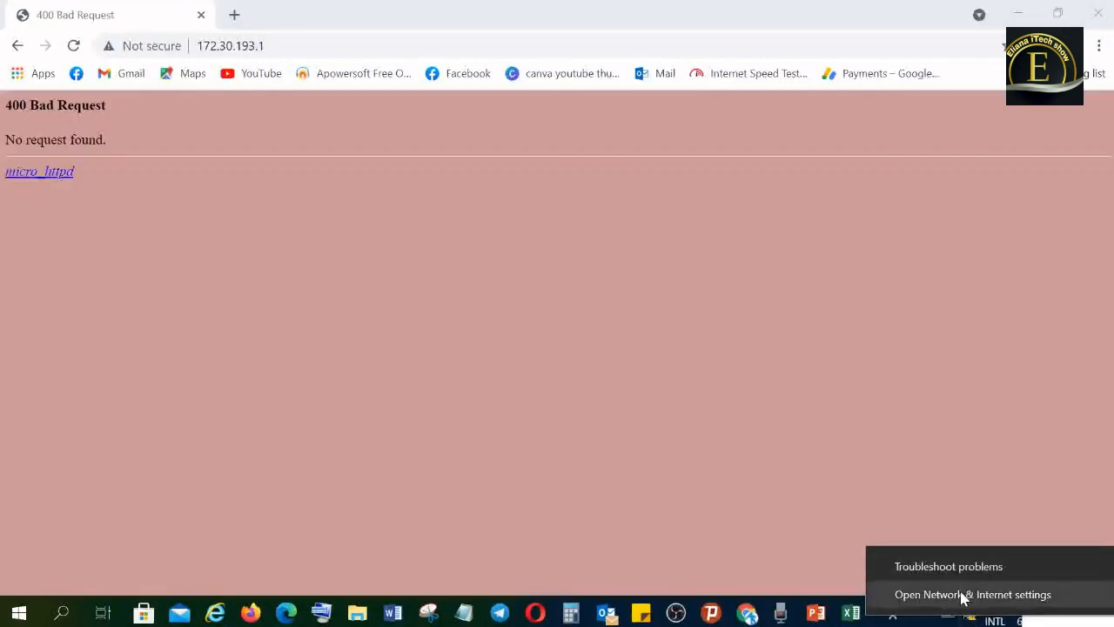
- Switch to the Windows network settings and open the Ethernet 2 properties through the Network and Sharing Center
left_click(962, 596)
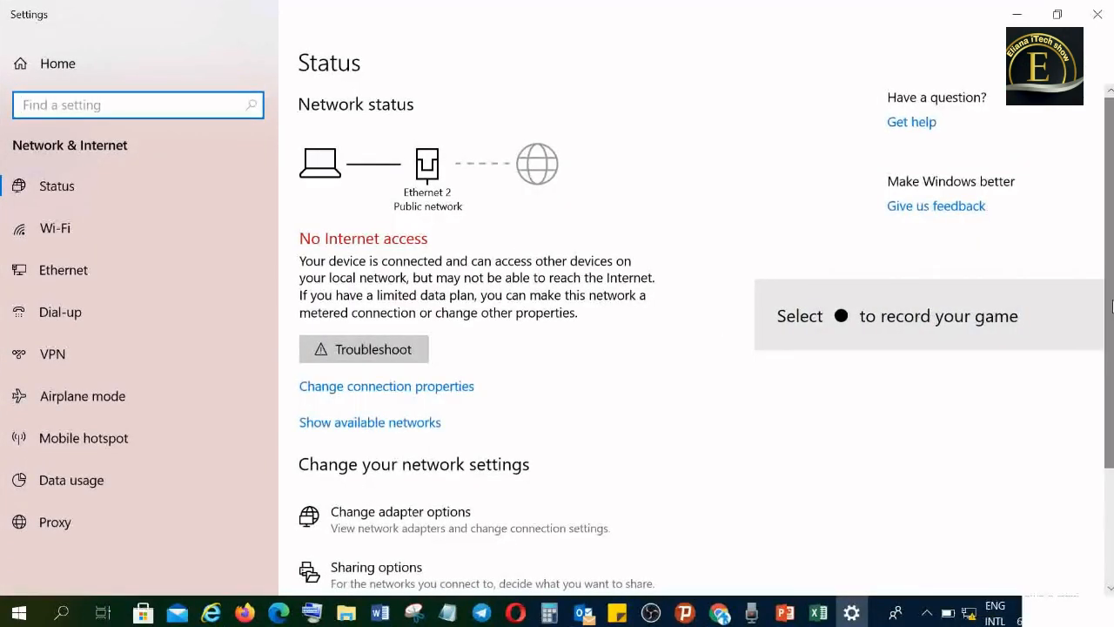
left_click_drag(1112, 305, 1088, 490)
left_click(418, 503)
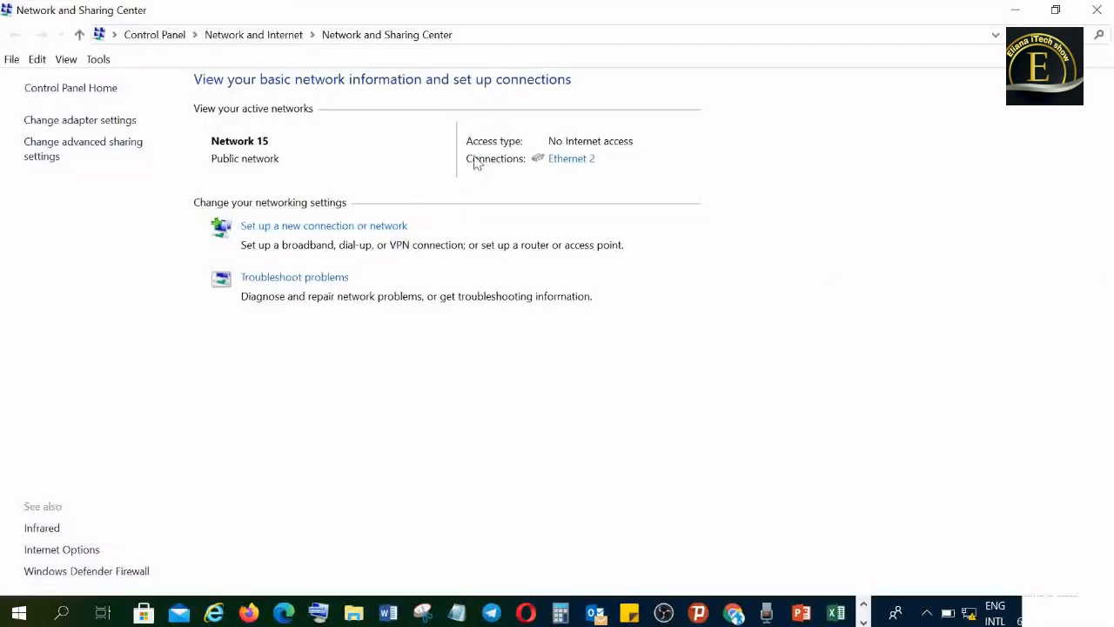
left_click(561, 162)
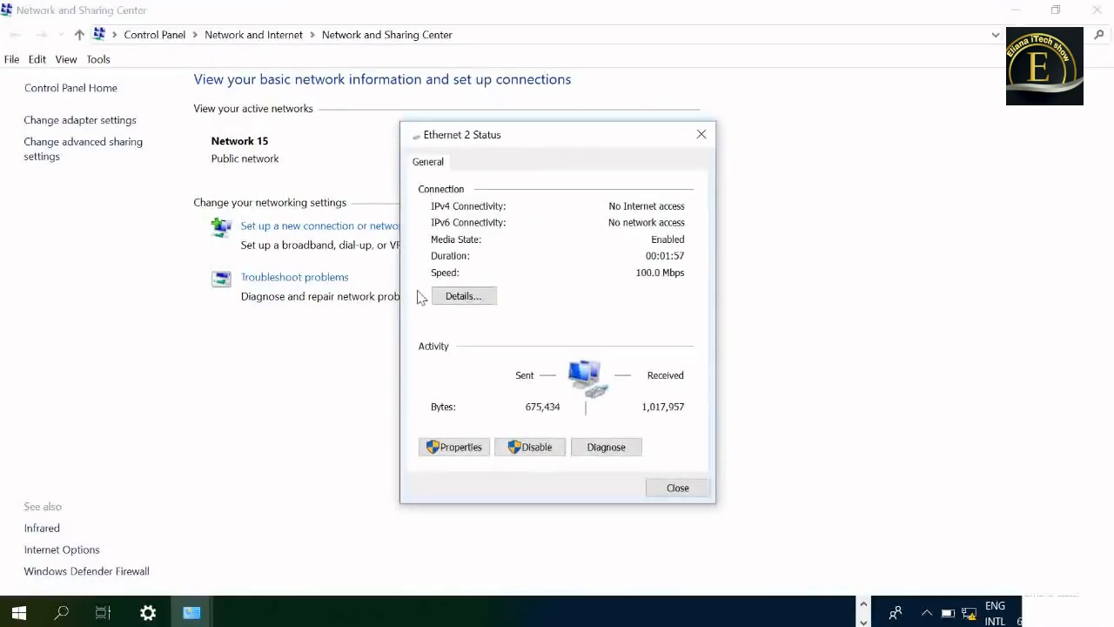
left_click(454, 447)
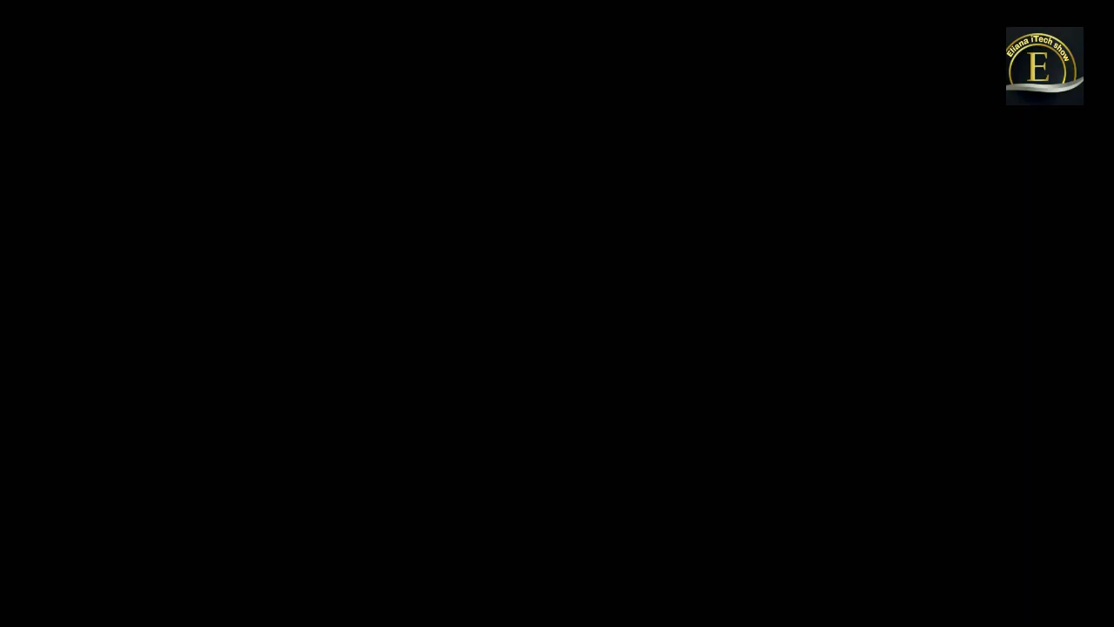